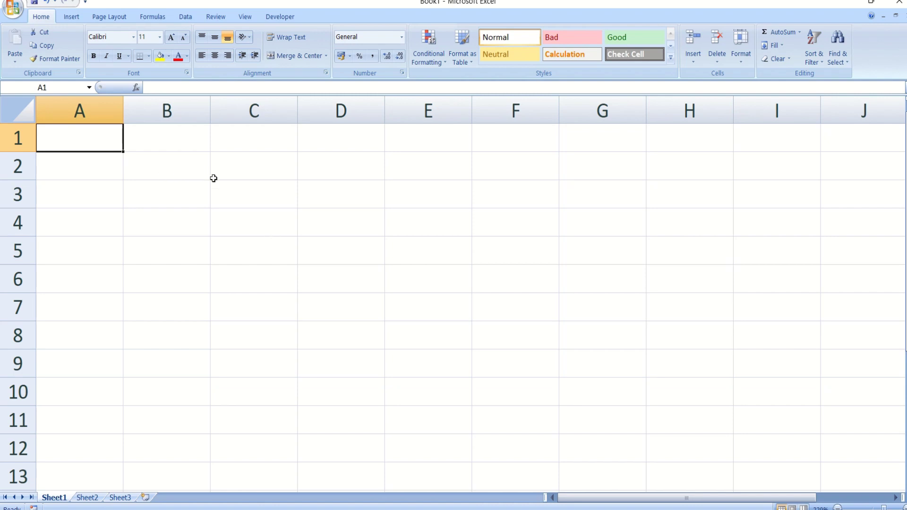
Calculate the largest of 10, 20, 50, 40 and 30 with a MAX formula in cell D3, and clear the cell.
{"action": "left_click", "coordinate": [276, 196]}
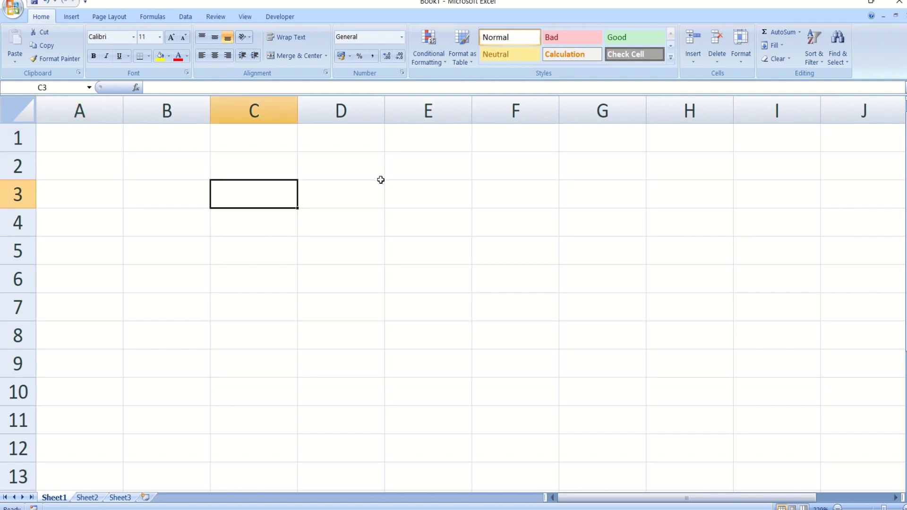
{"action": "left_click", "coordinate": [368, 194]}
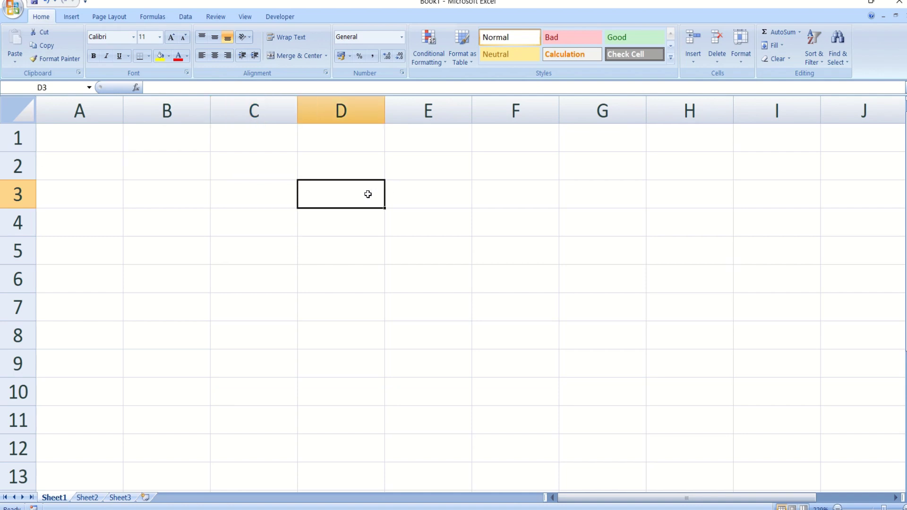
{"action": "type", "text": "="}
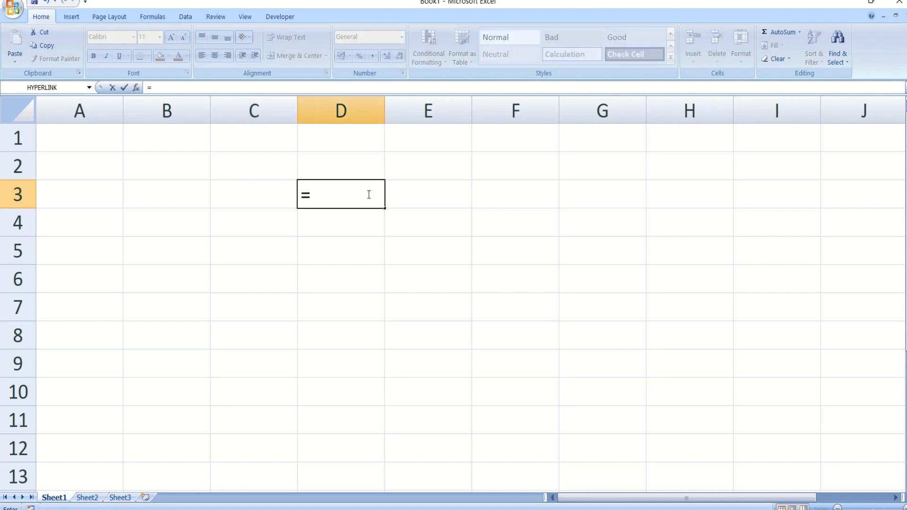
{"action": "type", "text": "max"}
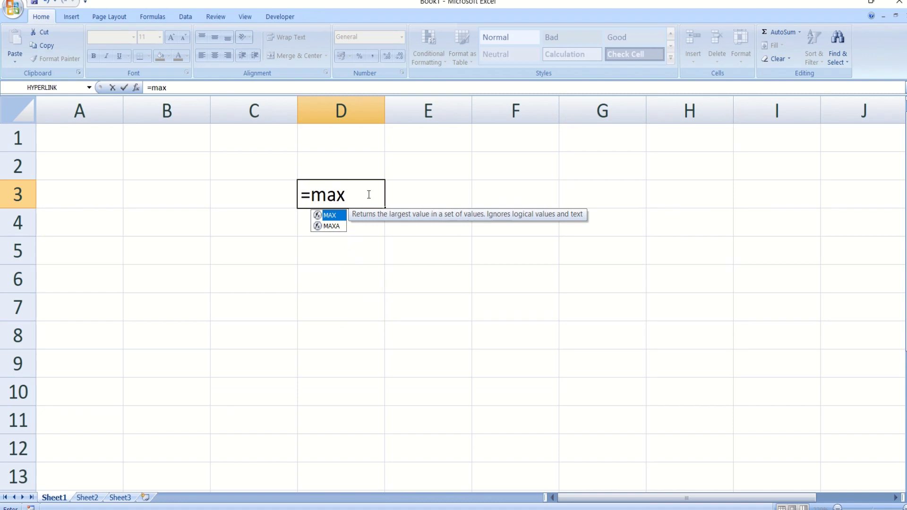
{"action": "type", "text": "(1"}
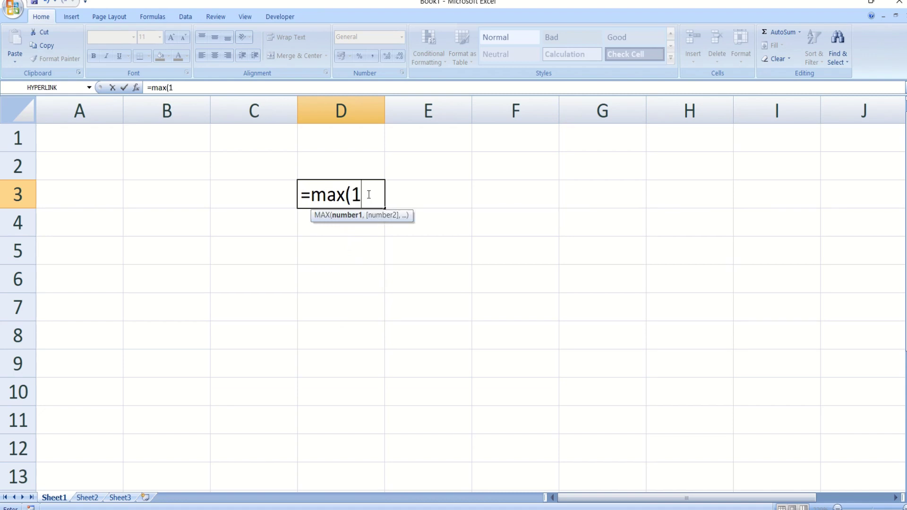
{"action": "type", "text": "0,20"}
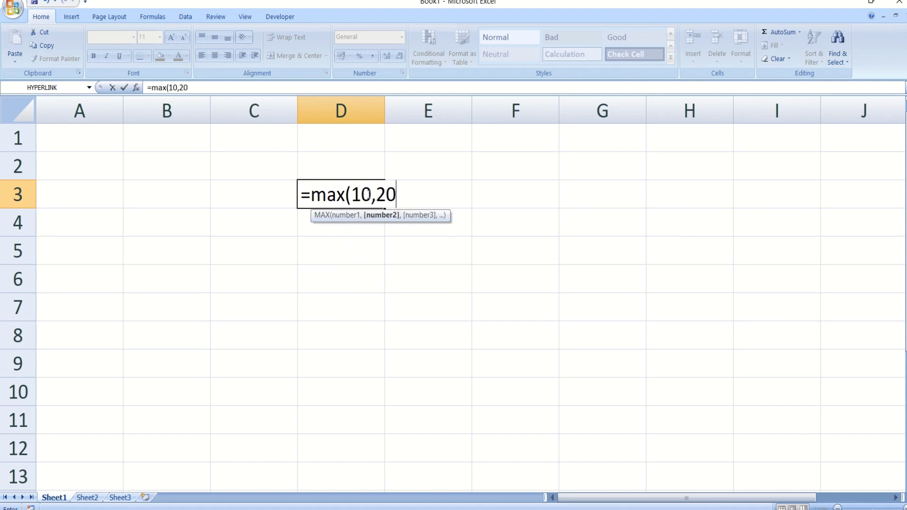
{"action": "type", "text": ",50,"}
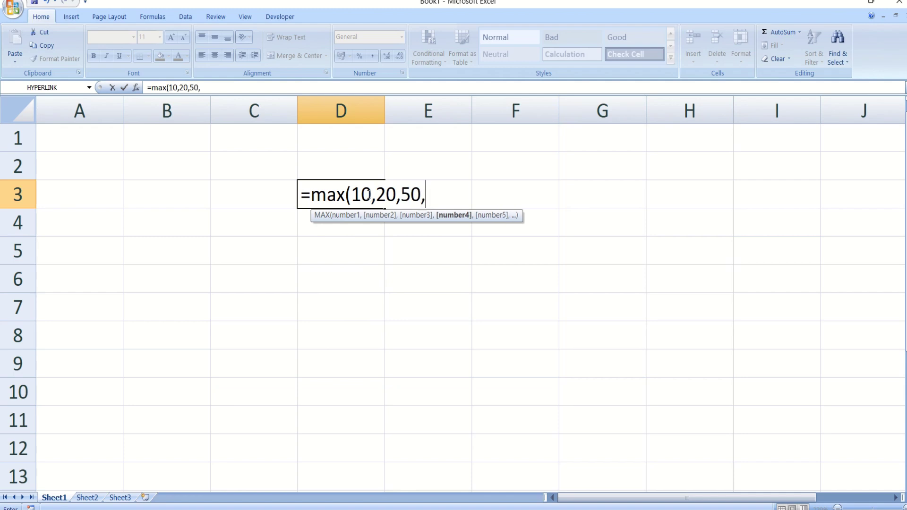
{"action": "type", "text": "40,3"}
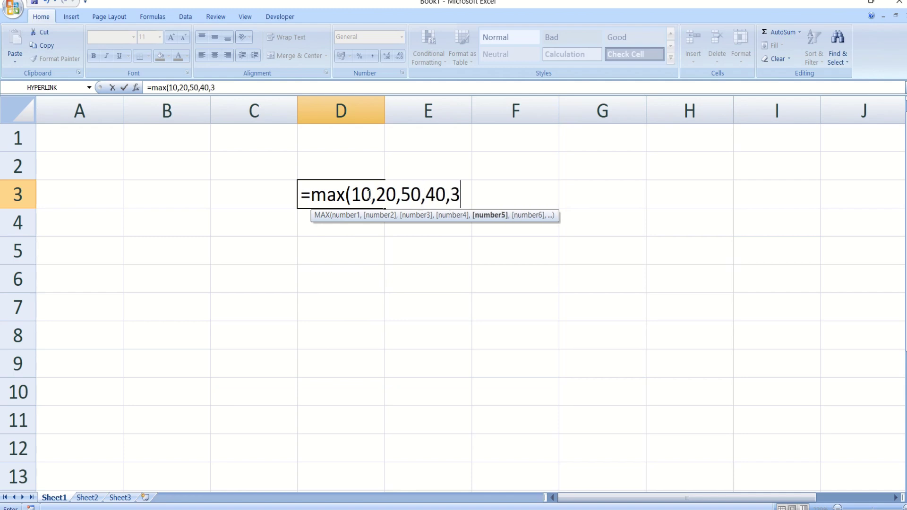
{"action": "type", "text": "0)"}
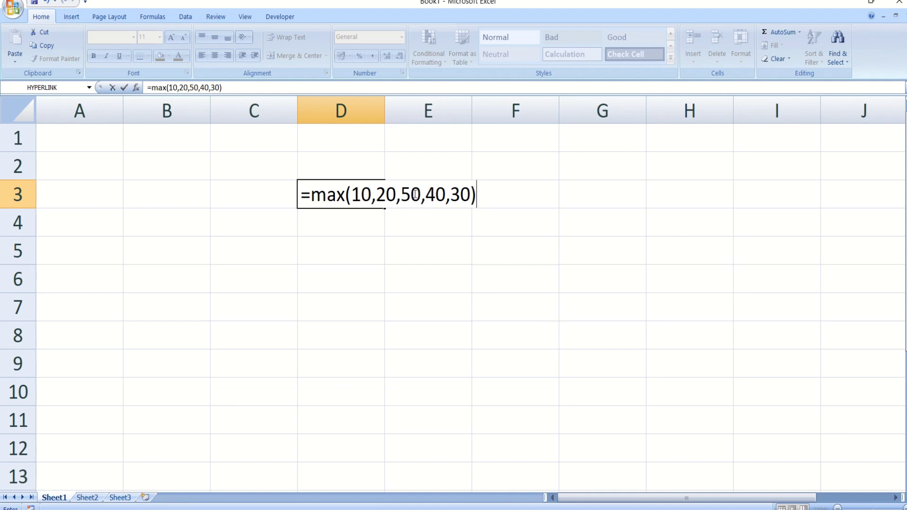
{"action": "key", "text": "Return"}
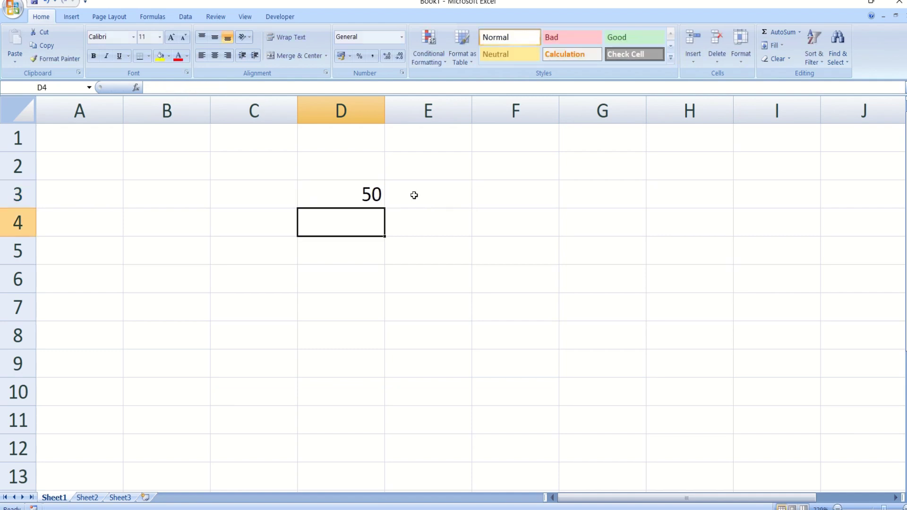
{"action": "left_click", "coordinate": [366, 188]}
{"action": "key", "text": "Delete"}
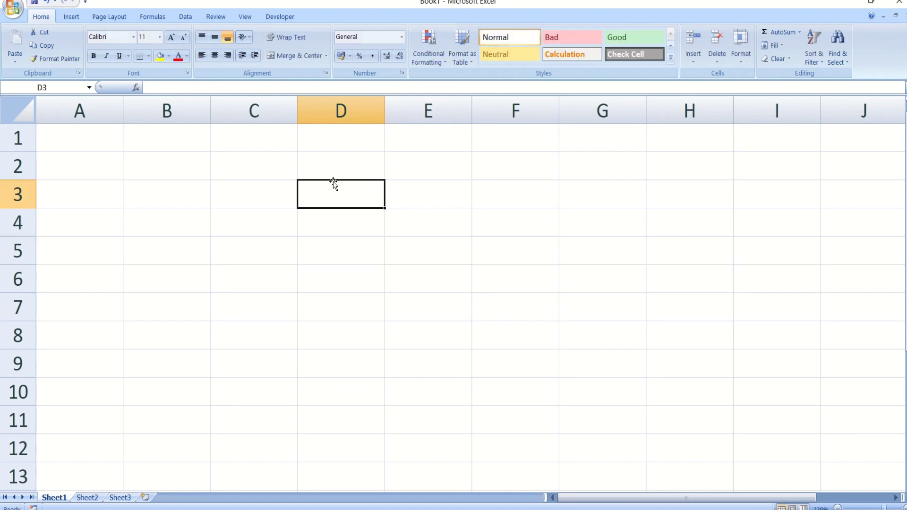
Enter 4554, 4545, 45454, 45454 and 45454 in cells C1 to C5.
{"action": "left_click", "coordinate": [229, 137]}
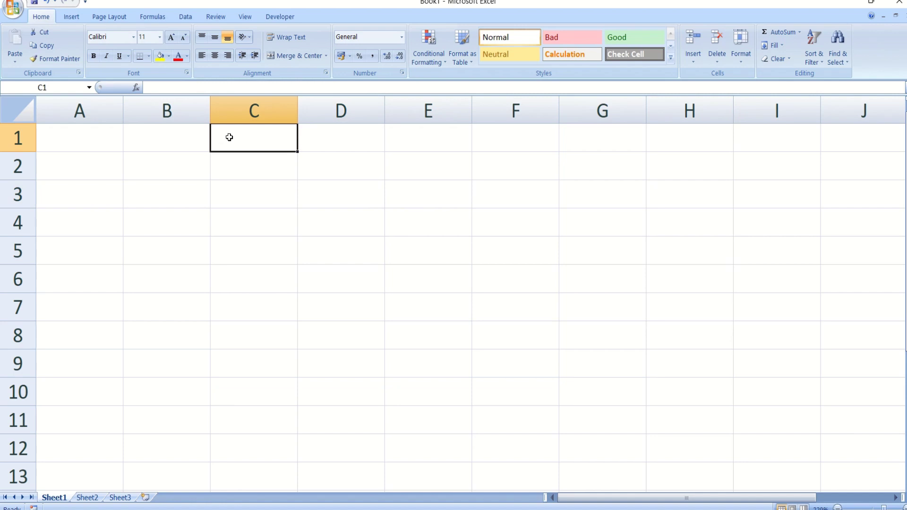
{"action": "type", "text": "4554"}
{"action": "key", "text": "Return"}
{"action": "type", "text": "4545"}
{"action": "key", "text": "Return"}
{"action": "type", "text": "45"}
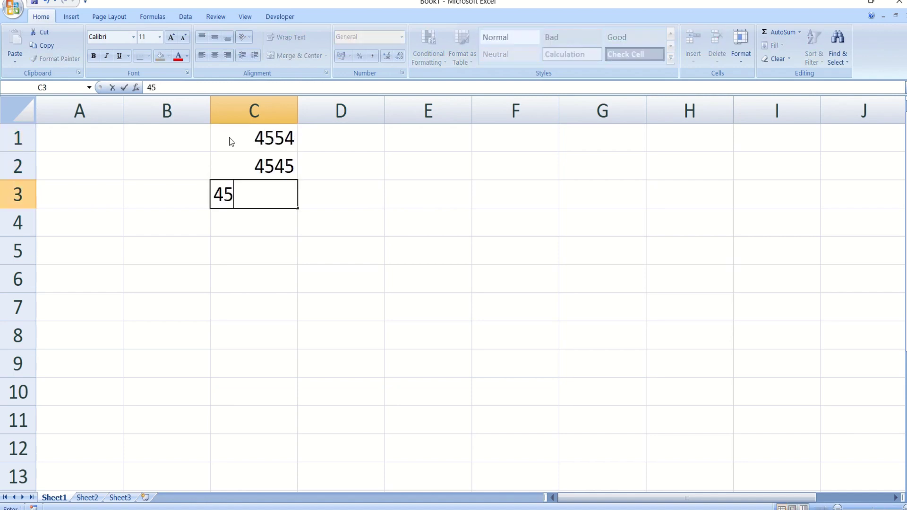
{"action": "type", "text": "454"}
{"action": "key", "text": "Return"}
{"action": "type", "text": "45454"}
{"action": "key", "text": "Return"}
{"action": "type", "text": "45454"}
{"action": "key", "text": "Return"}
Continue column C with 454, 5454, 545, 45, 45, 4545, 45 and 5656 in cells C6 to C13.
{"action": "type", "text": "4"}
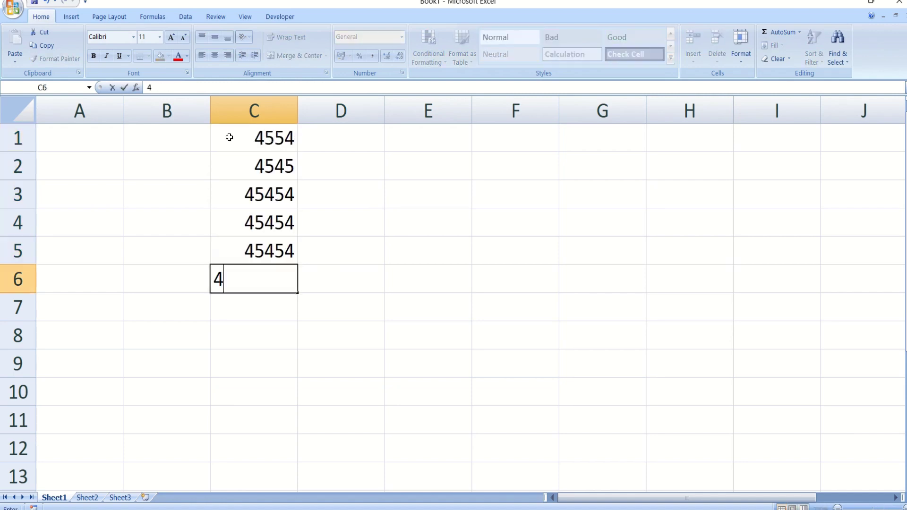
{"action": "type", "text": "54"}
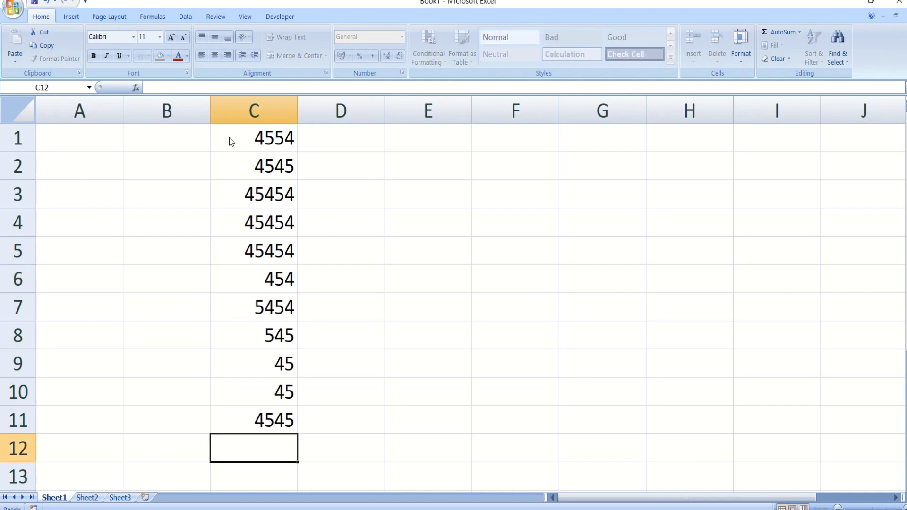
{"action": "type", "text": " 5454 545 45 45 4545 45"}
{"action": "key", "text": "Return"}
{"action": "type", "text": "5656"}
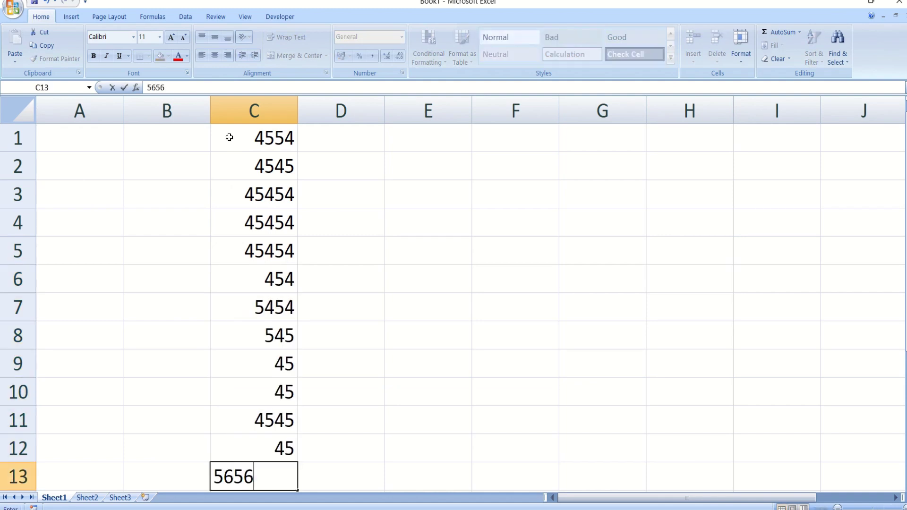
{"action": "key", "text": "Up"}
Change the value in cell C5 to 56565.
{"action": "key", "text": "Up"}
{"action": "key", "text": "Up"}
{"action": "key", "text": "Up"}
{"action": "key", "text": "Up"}
{"action": "key", "text": "Up"}
{"action": "key", "text": "Up"}
{"action": "key", "text": "Up"}
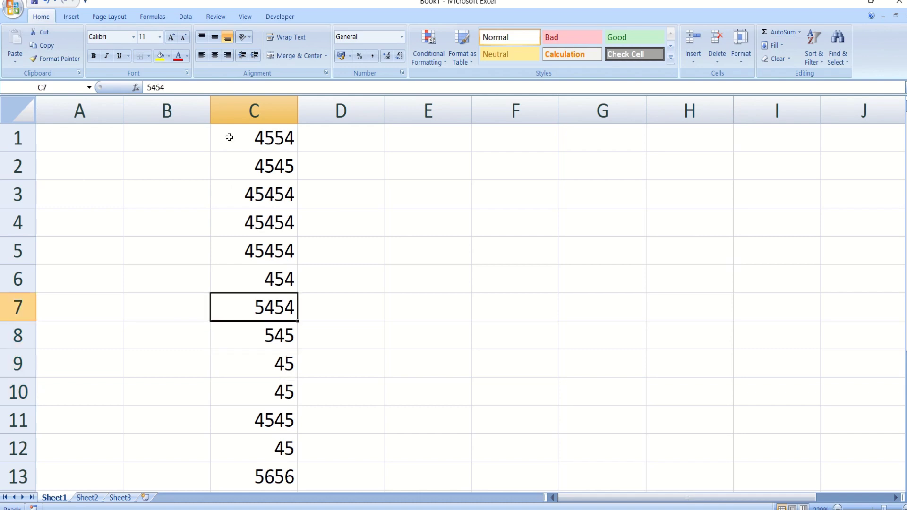
{"action": "type", "text": "56565"}
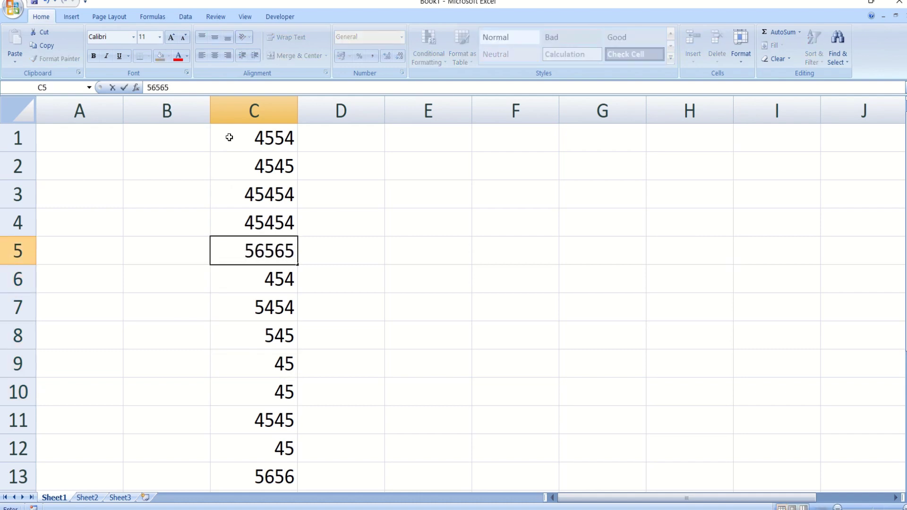
{"action": "key", "text": "Up"}
Enter the formula =max(C1:C13) in cell E4 to find the largest value of the column C numbers.
{"action": "key", "text": "Right"}
{"action": "key", "text": "Right"}
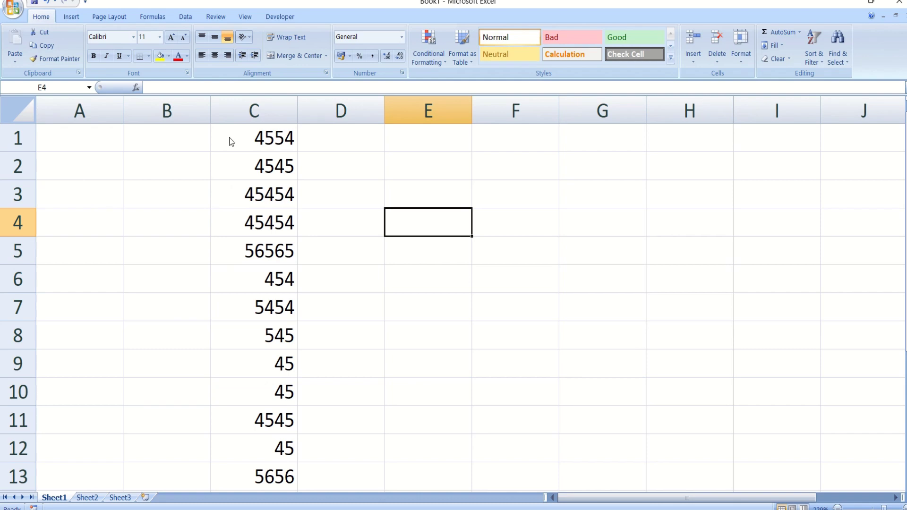
{"action": "type", "text": "="}
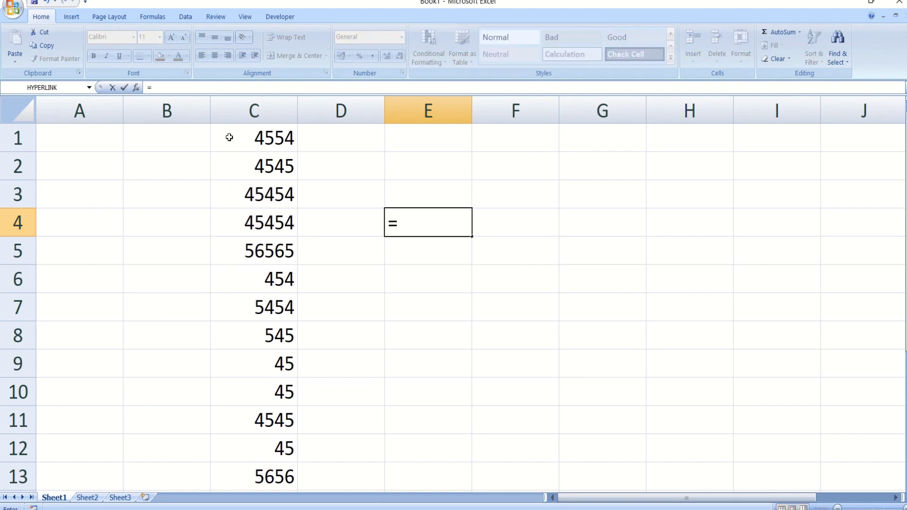
{"action": "type", "text": "max"}
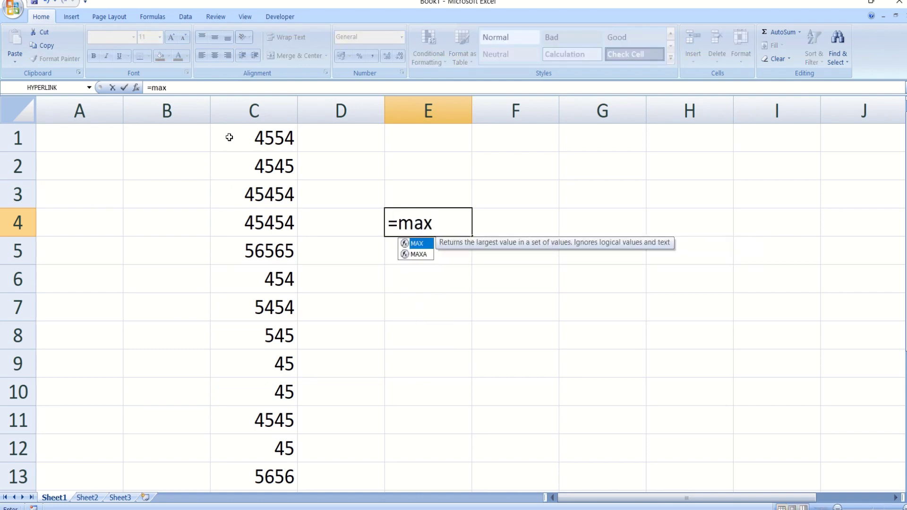
{"action": "type", "text": "("}
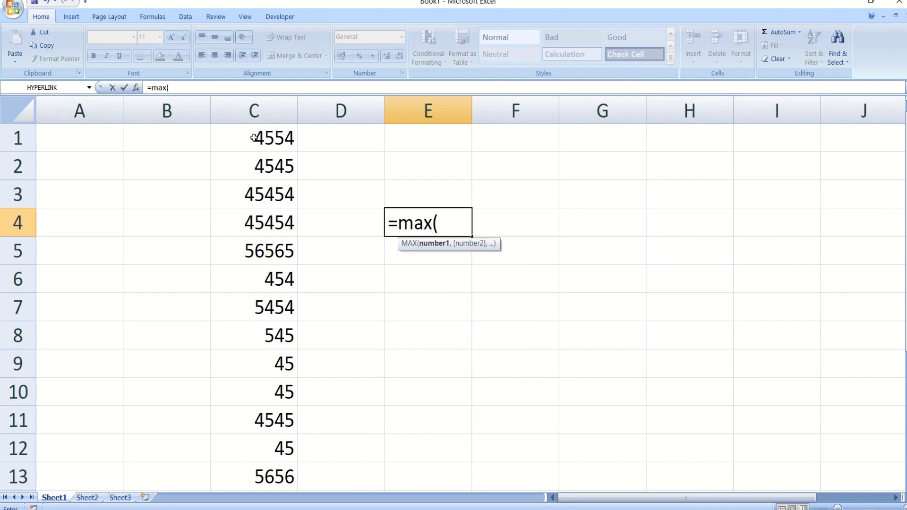
{"action": "left_click", "coordinate": [250, 138]}
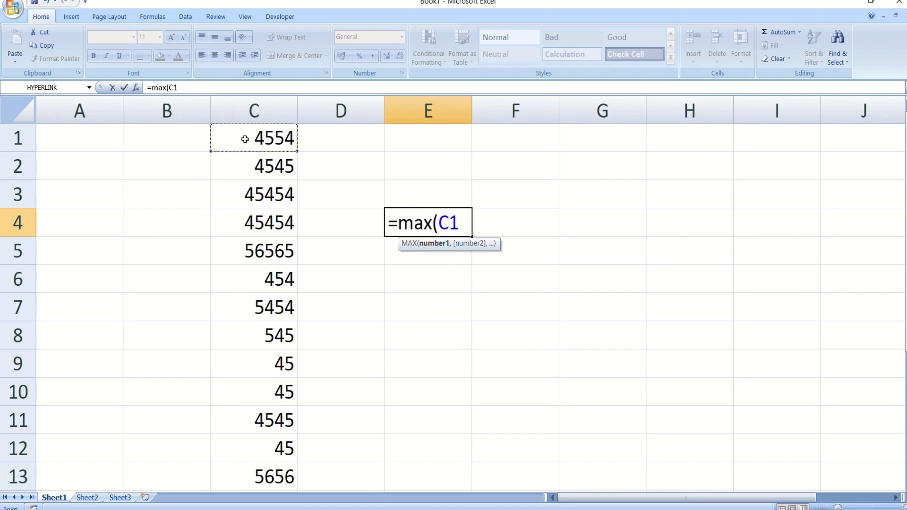
{"action": "key", "text": "F8"}
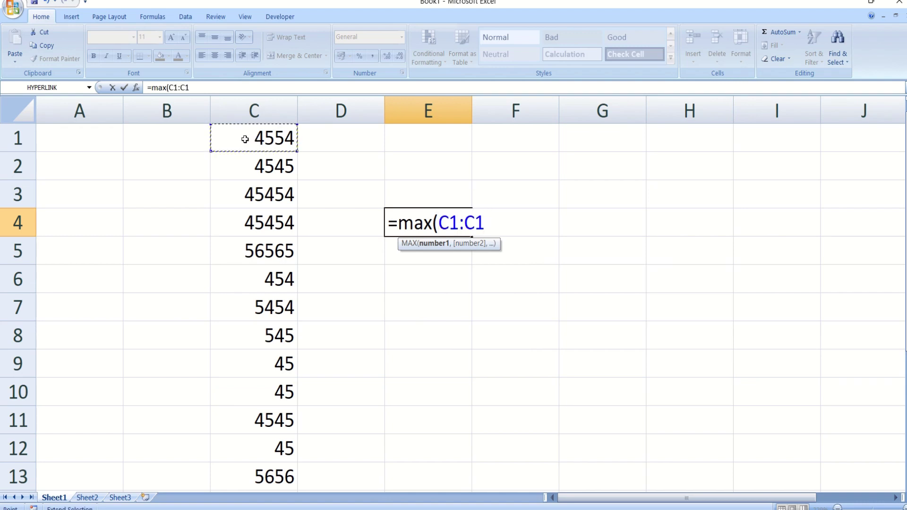
{"action": "key", "text": "BackSpace"}
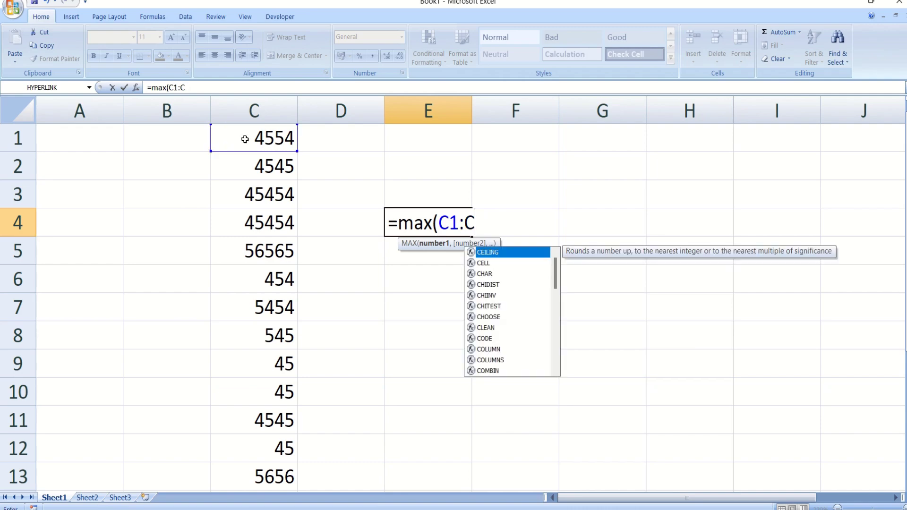
{"action": "left_click", "coordinate": [260, 475]}
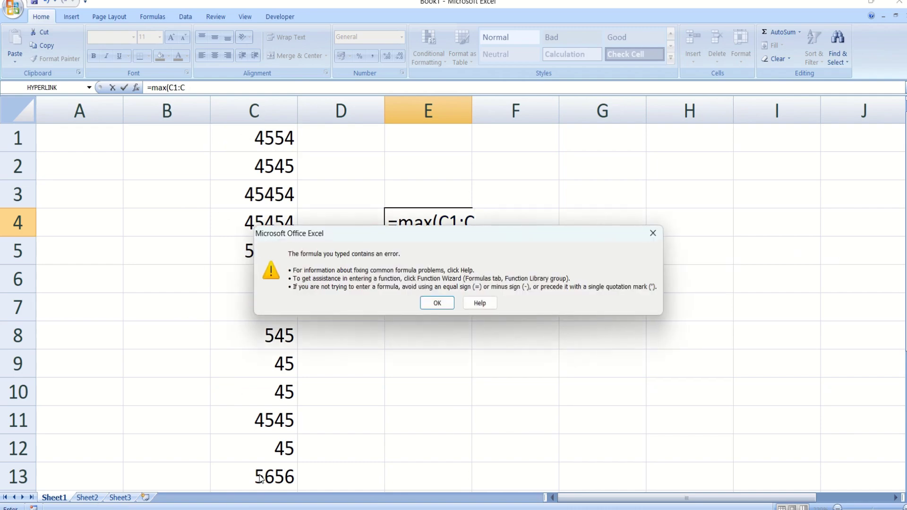
{"action": "left_click", "coordinate": [436, 308]}
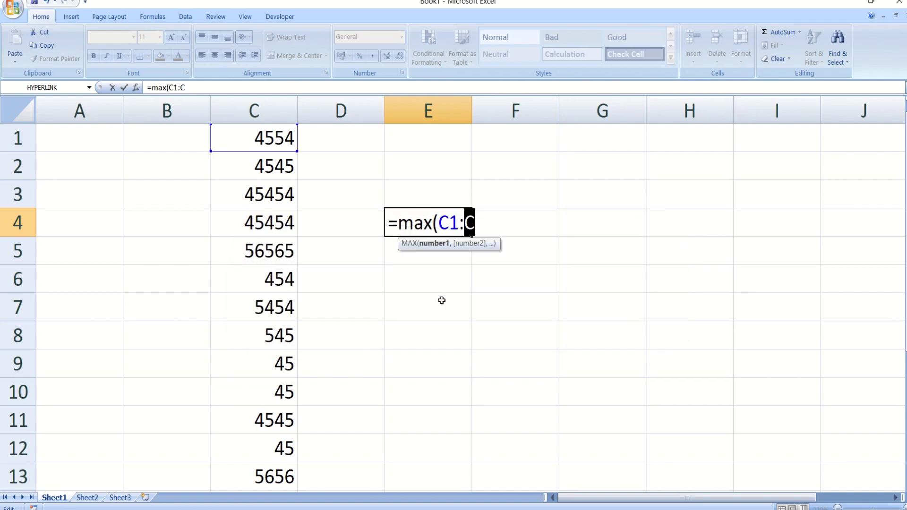
{"action": "left_click", "coordinate": [476, 218]}
{"action": "type", "text": "13"}
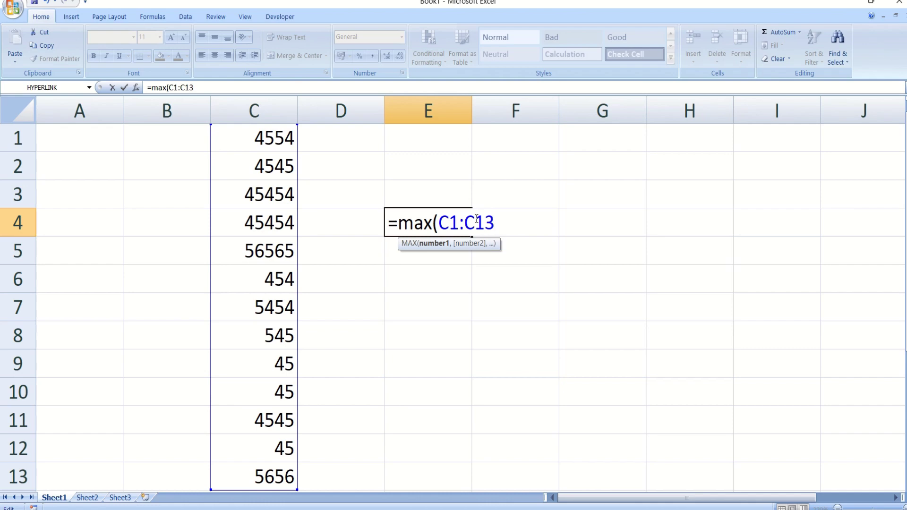
{"action": "type", "text": ")"}
{"action": "key", "text": "Return"}
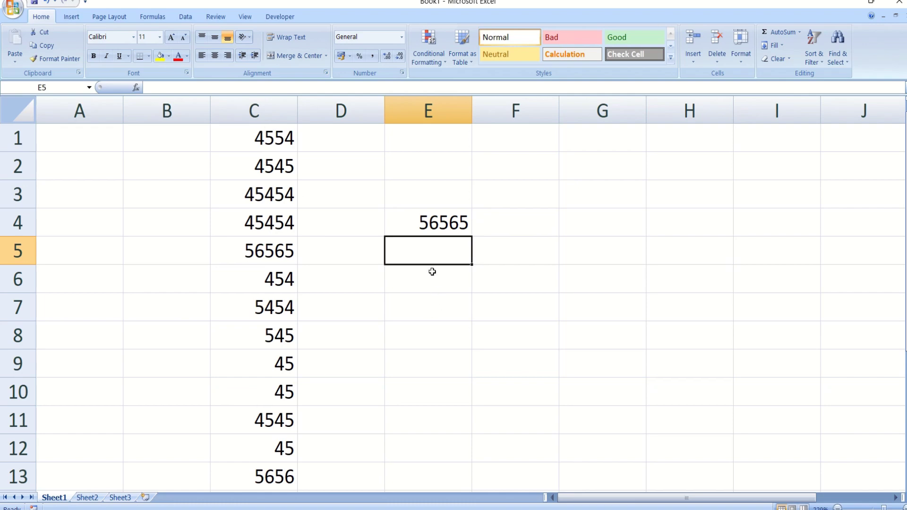
Replace the formula in cell E4 with =min(10,20,5,30,40) to find the smallest of these numbers.
{"action": "left_click", "coordinate": [437, 228]}
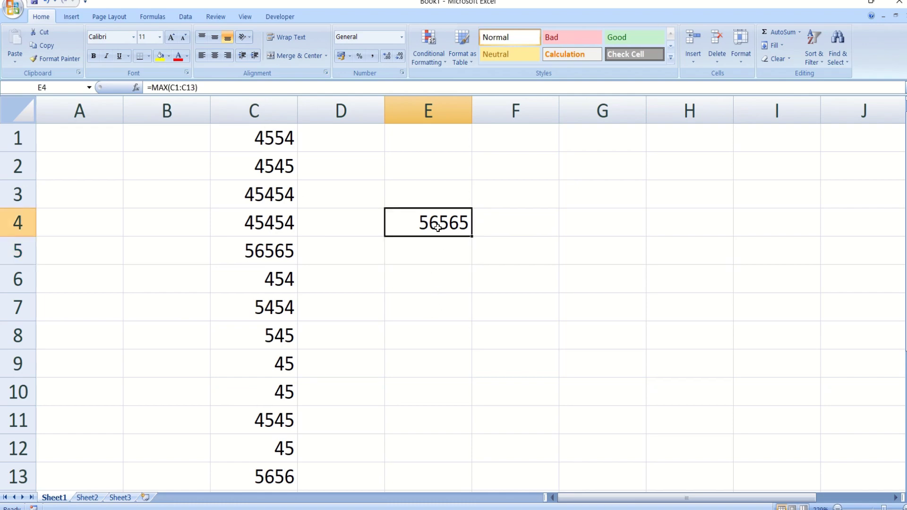
{"action": "key", "text": "Delete"}
{"action": "type", "text": "="}
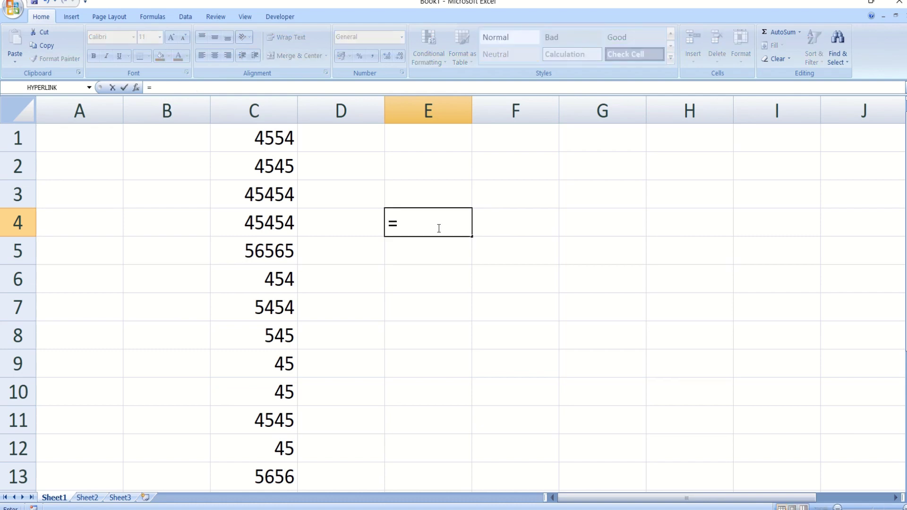
{"action": "type", "text": "min"}
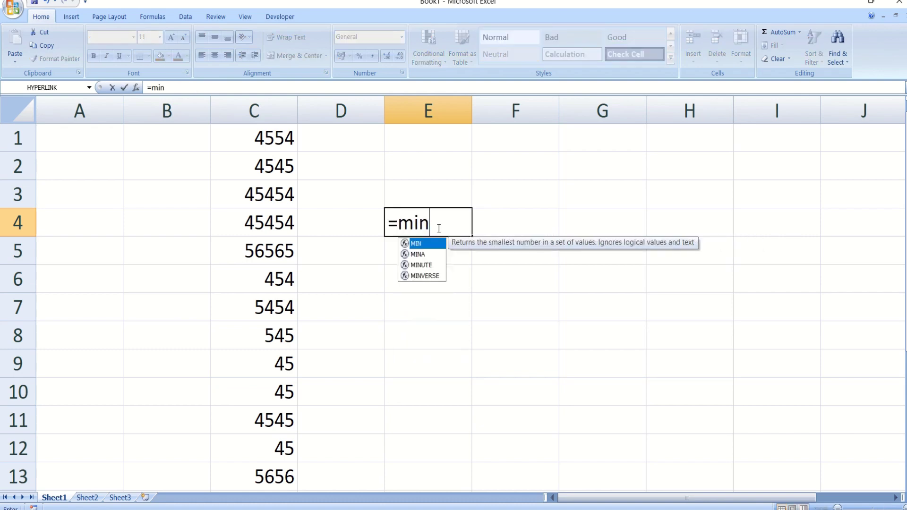
{"action": "type", "text": "(1"}
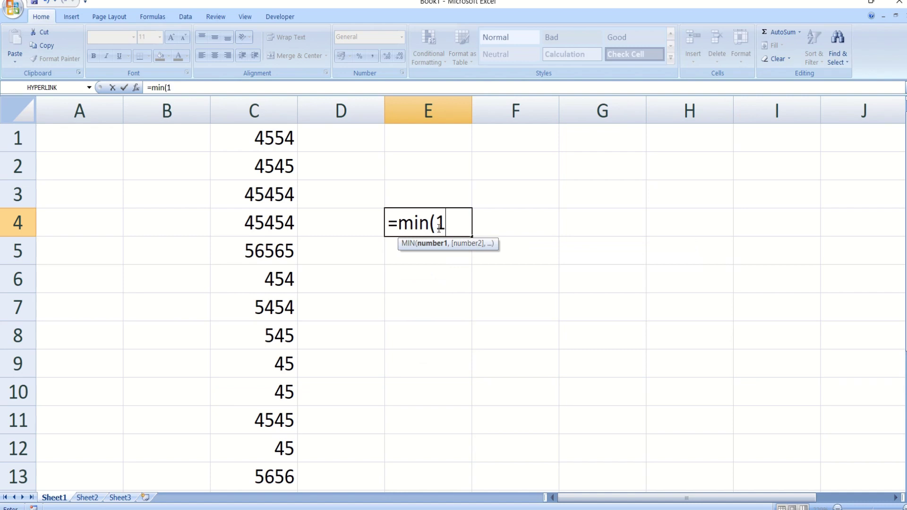
{"action": "type", "text": "0,"}
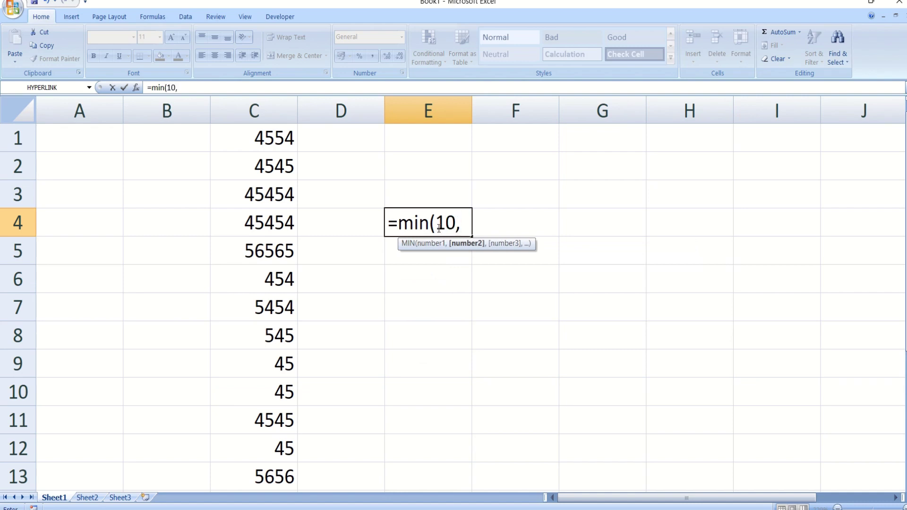
{"action": "type", "text": "20,5,"}
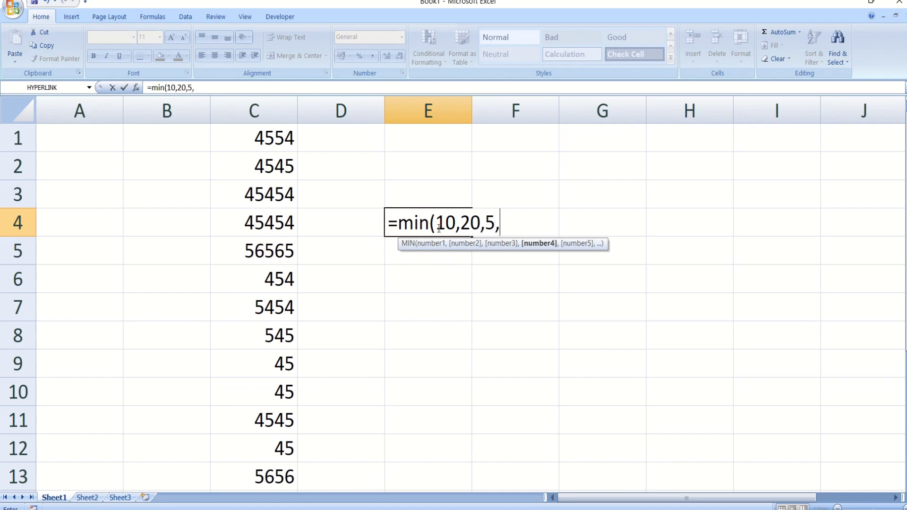
{"action": "type", "text": "30,4"}
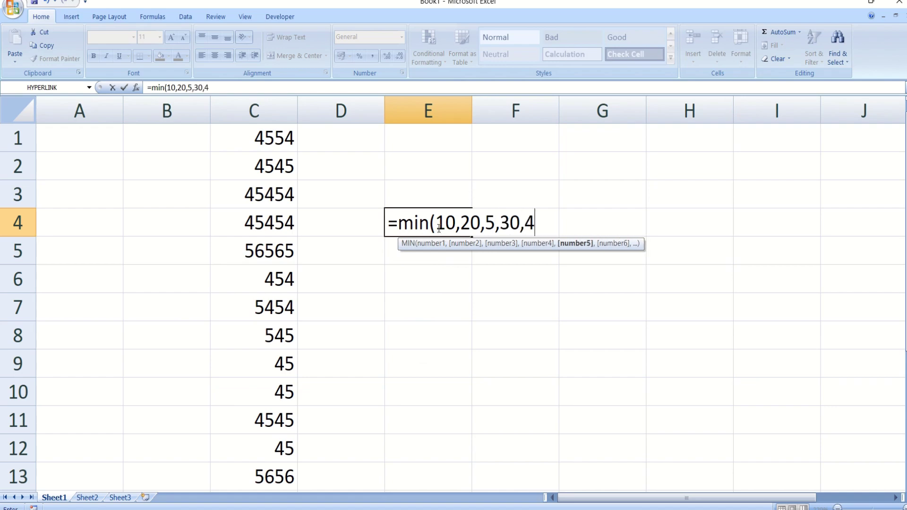
{"action": "type", "text": "0)"}
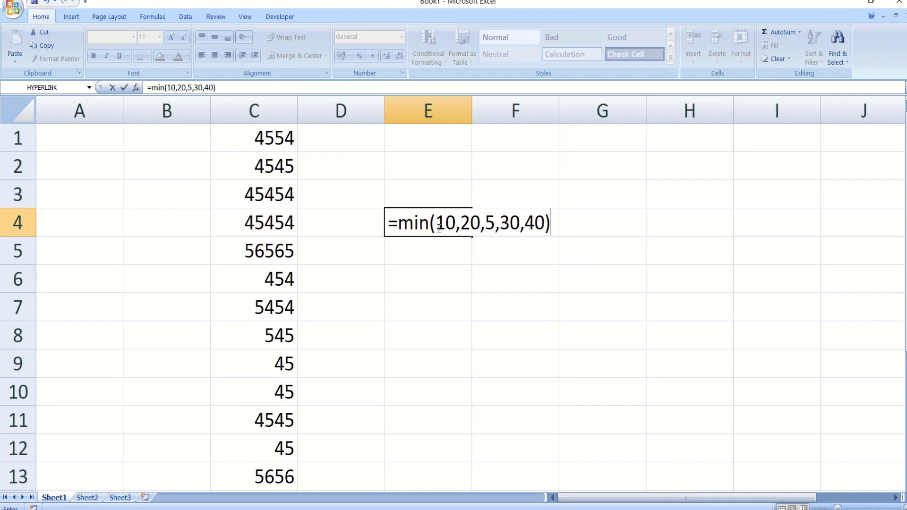
{"action": "key", "text": "Return"}
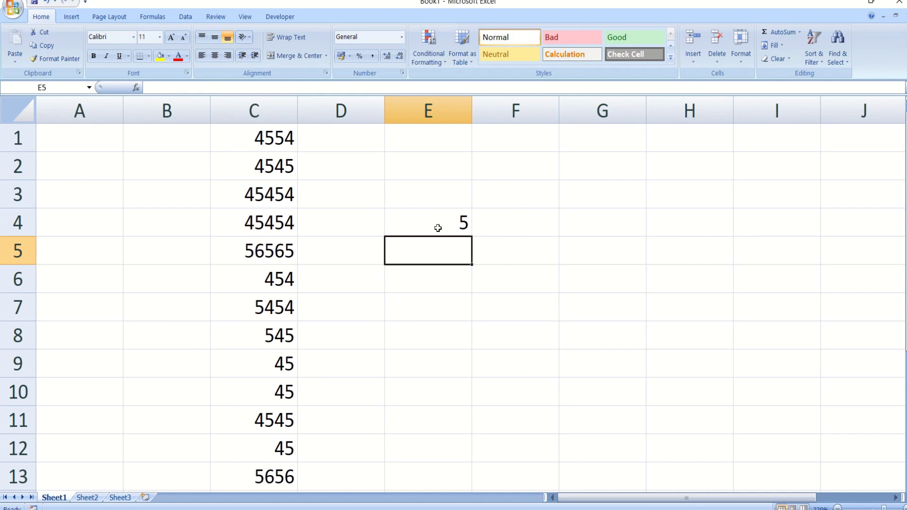
Clear cell E4 and enter =min(C1:C13) to find the smallest value of the column C numbers.
{"action": "left_click", "coordinate": [440, 214]}
{"action": "key", "text": "Delete"}
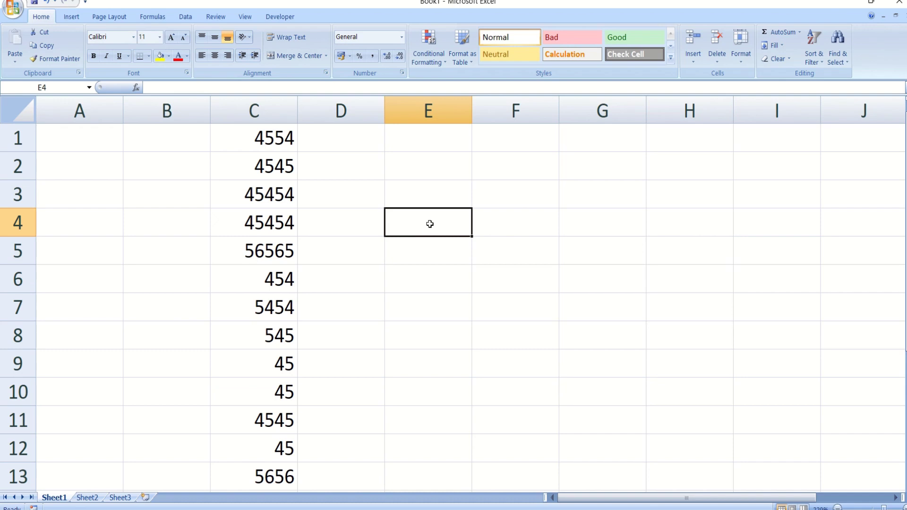
{"action": "type", "text": "=min"}
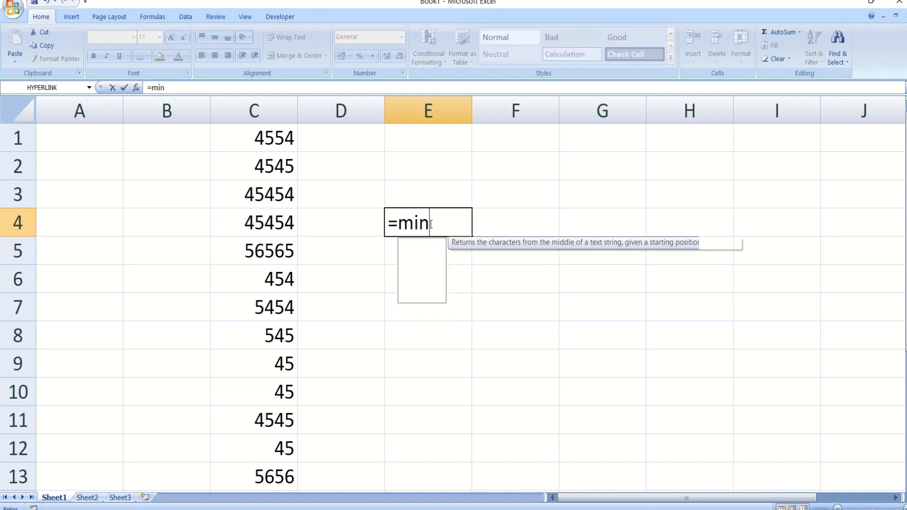
{"action": "type", "text": "("}
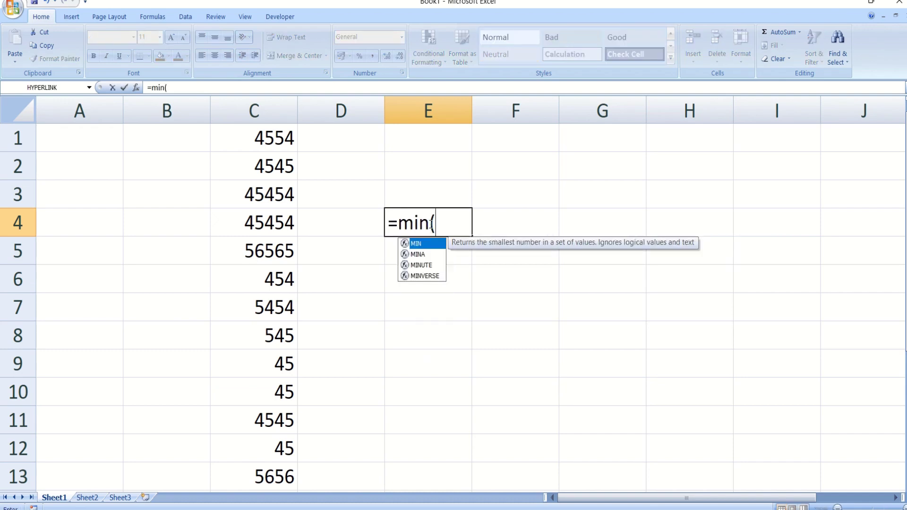
{"action": "left_click", "coordinate": [265, 136]}
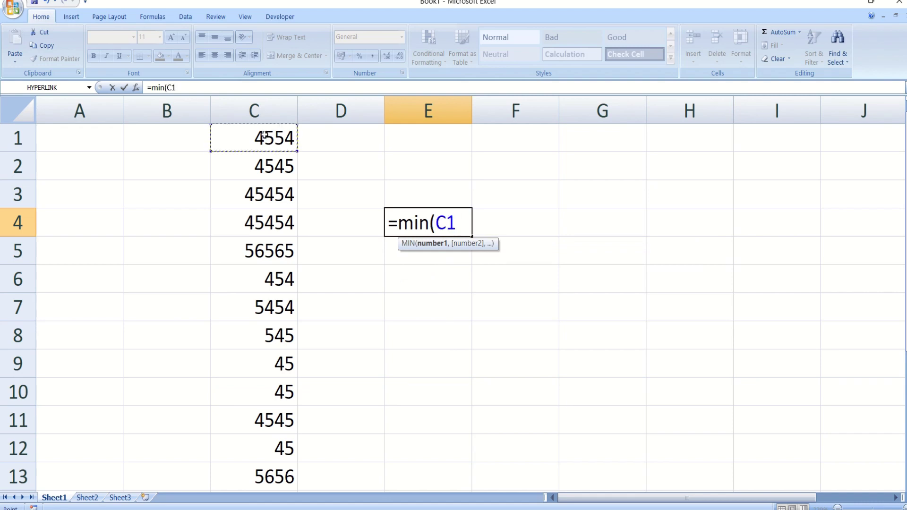
{"action": "type", "text": ":"}
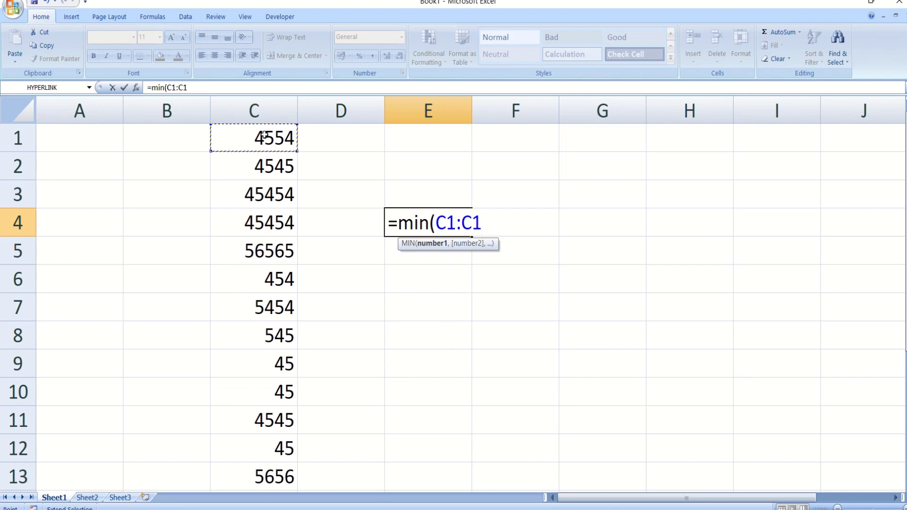
{"action": "type", "text": "C"}
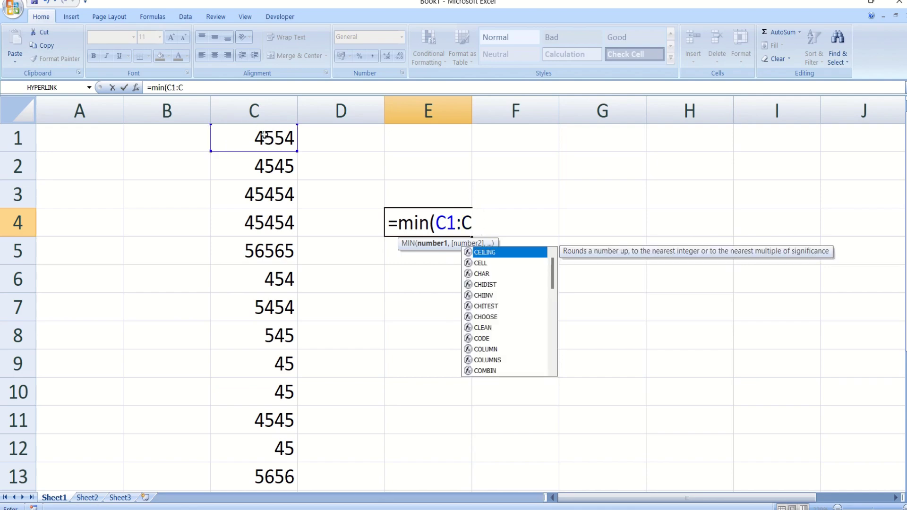
{"action": "key", "text": "BackSpace"}
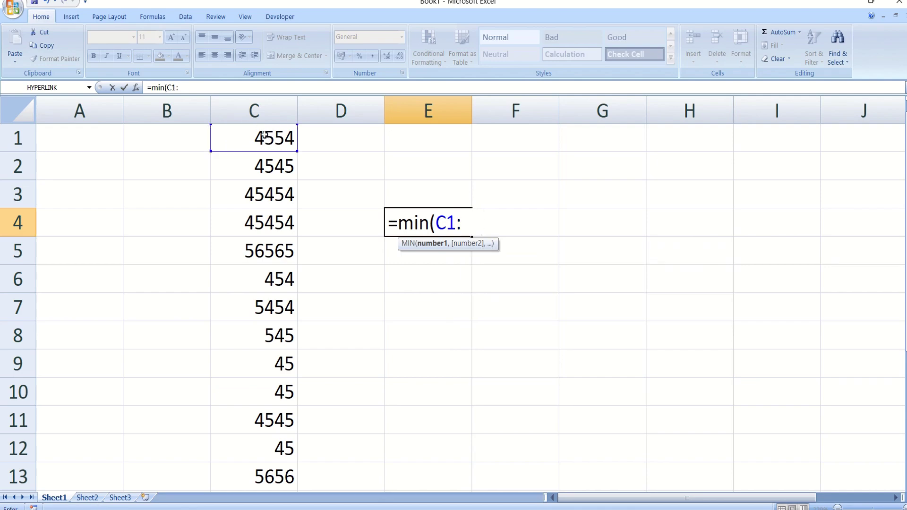
{"action": "left_click", "coordinate": [268, 475]}
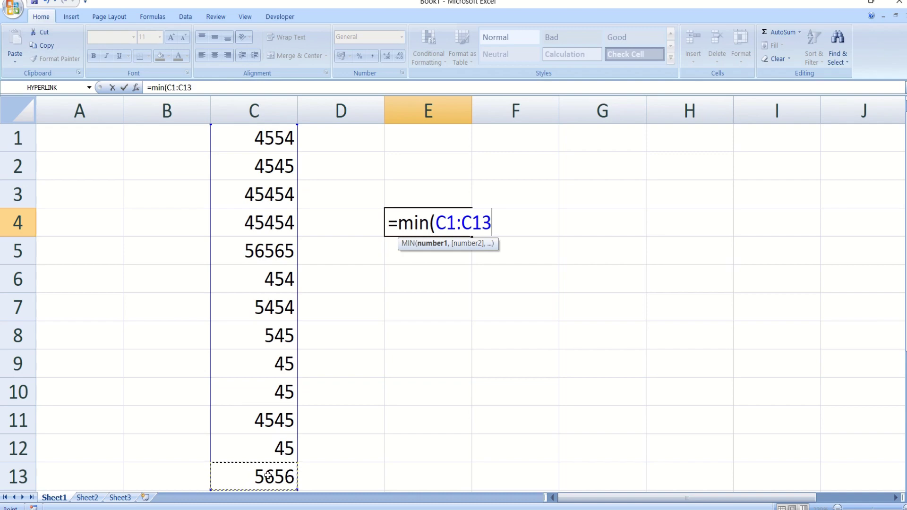
{"action": "type", "text": ")"}
{"action": "key", "text": "Return"}
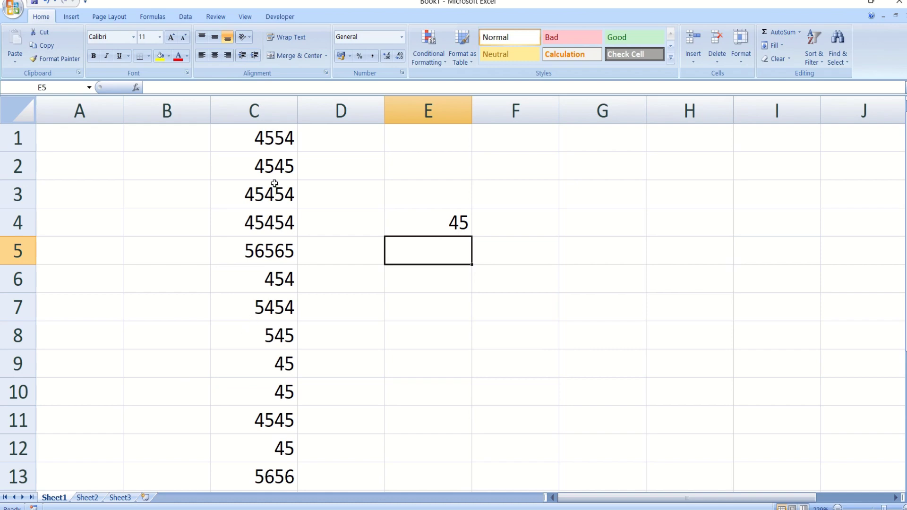
Rewrite the formula in cell E4 as =sum(10,20,30,40,50) to add up these numbers.
{"action": "double_click", "coordinate": [461, 226]}
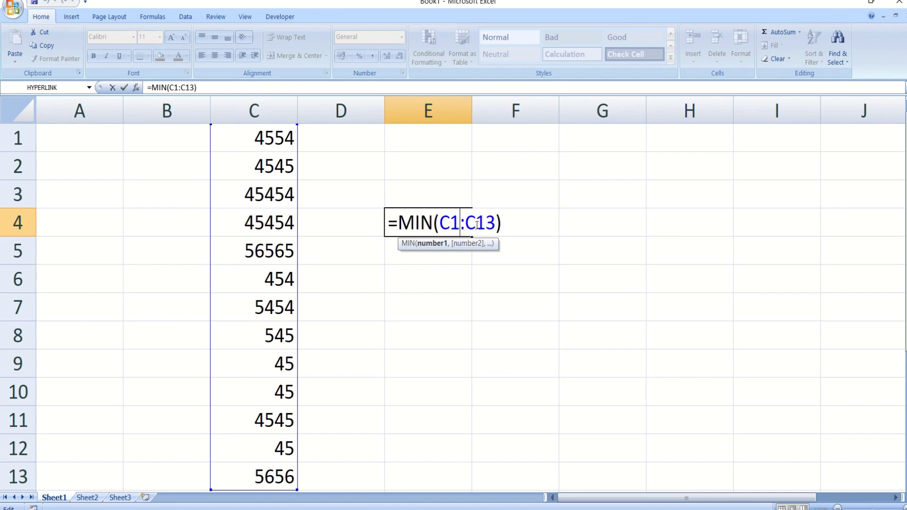
{"action": "left_click", "coordinate": [503, 226]}
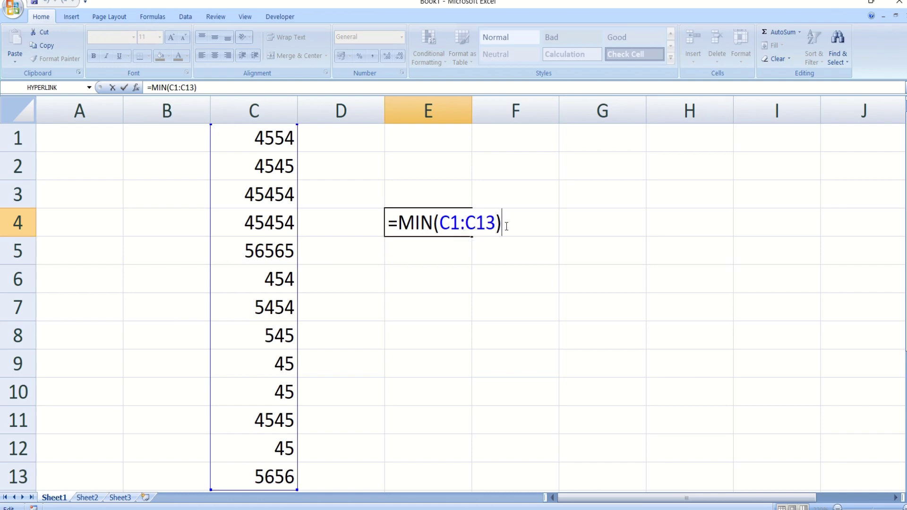
{"action": "key", "text": "BackSpace"}
{"action": "key", "text": "BackSpace"}
{"action": "key", "text": "BackSpace"}
{"action": "key", "text": "BackSpace"}
{"action": "key", "text": "BackSpace"}
{"action": "key", "text": "BackSpace"}
{"action": "key", "text": "BackSpace"}
{"action": "key", "text": "BackSpace"}
{"action": "key", "text": "BackSpace"}
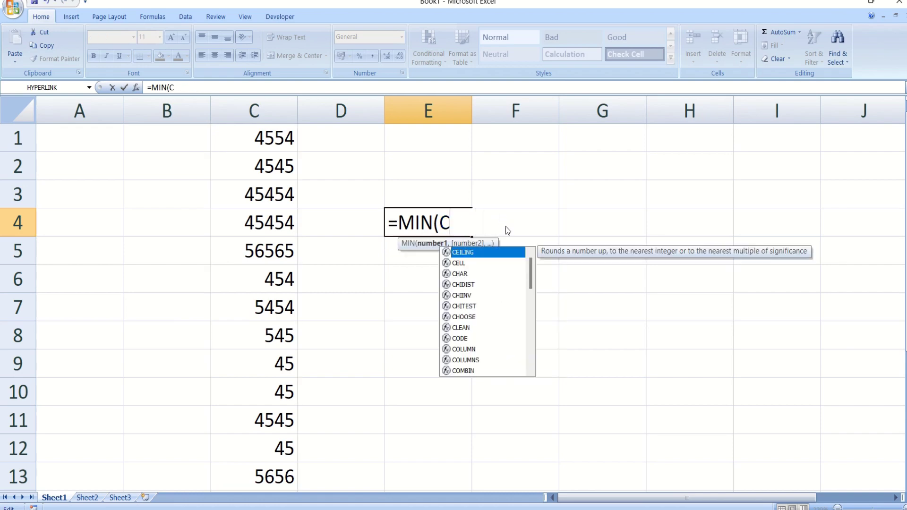
{"action": "key", "text": "BackSpace"}
{"action": "key", "text": "BackSpace"}
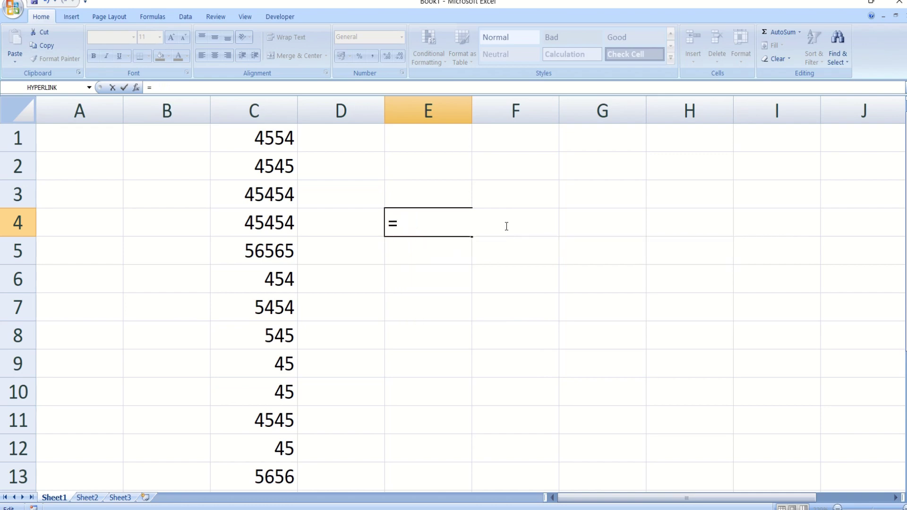
{"action": "type", "text": "sum"}
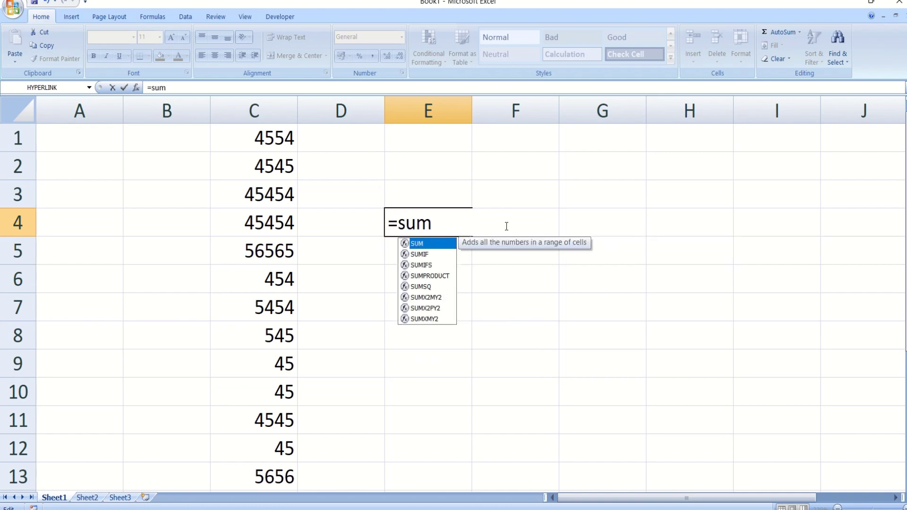
{"action": "type", "text": "(1"}
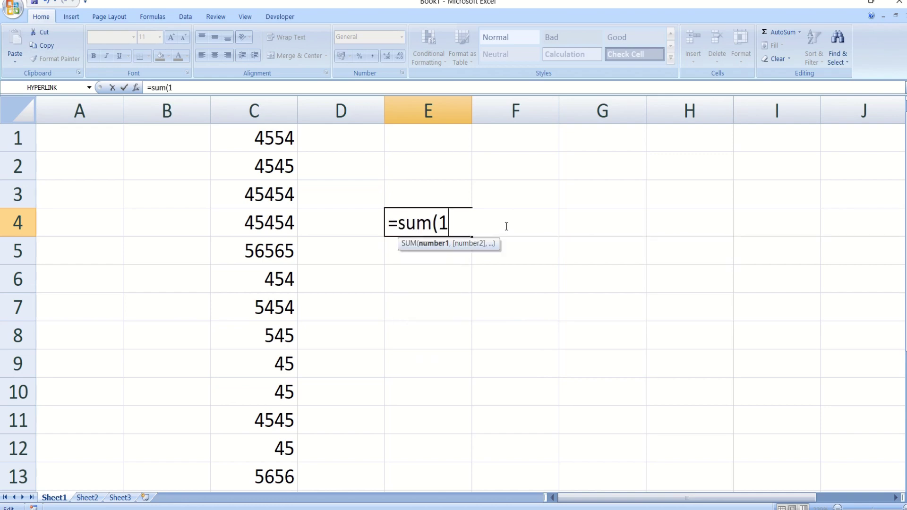
{"action": "type", "text": "0,"}
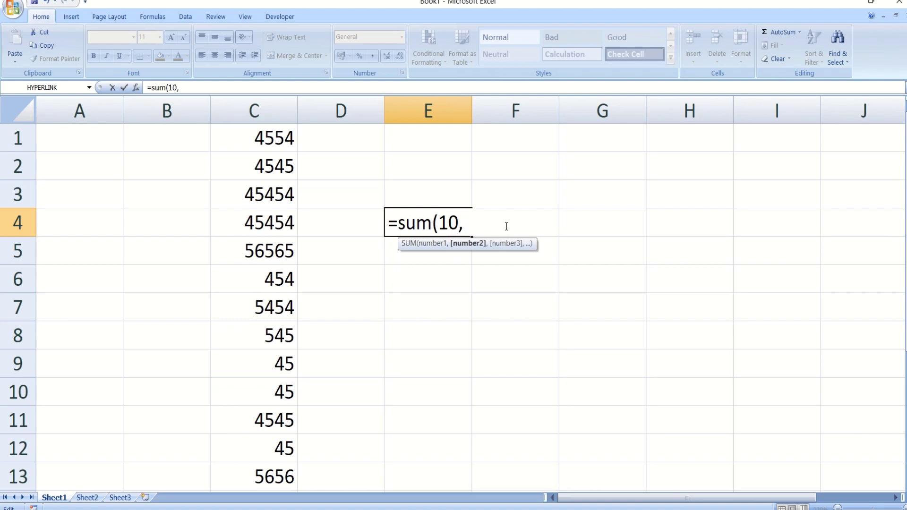
{"action": "type", "text": "20,30"}
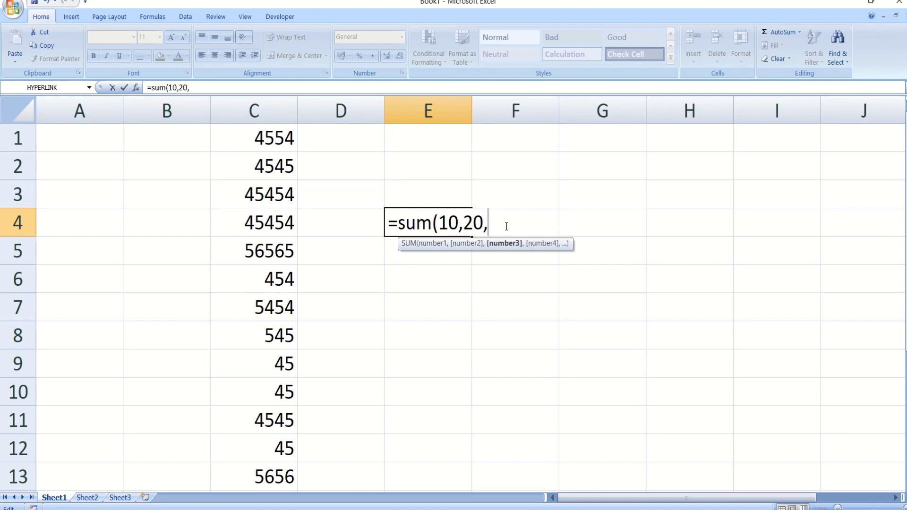
{"action": "type", "text": ",40,"}
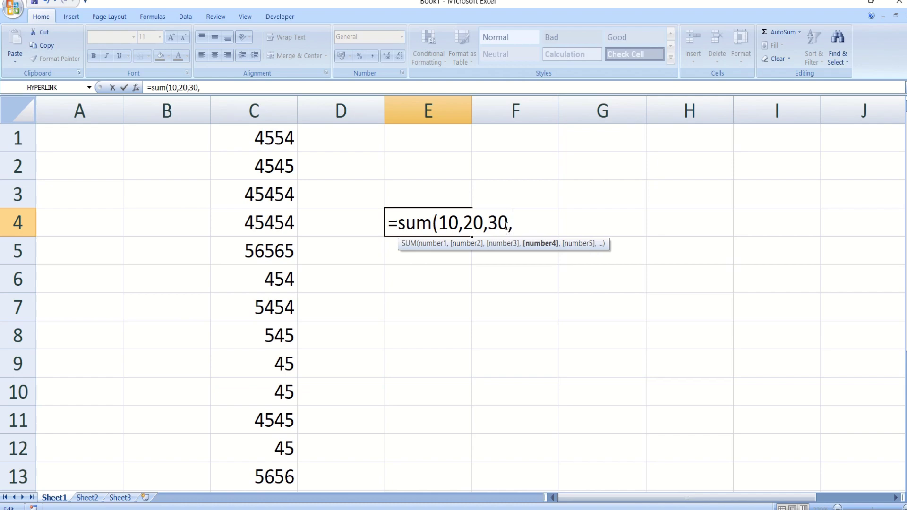
{"action": "type", "text": "5"}
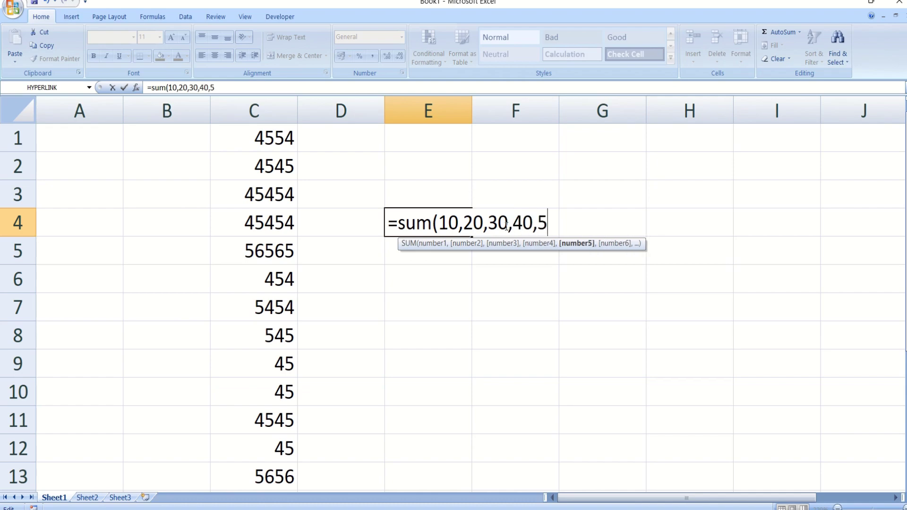
{"action": "type", "text": "0)"}
{"action": "key", "text": "Return"}
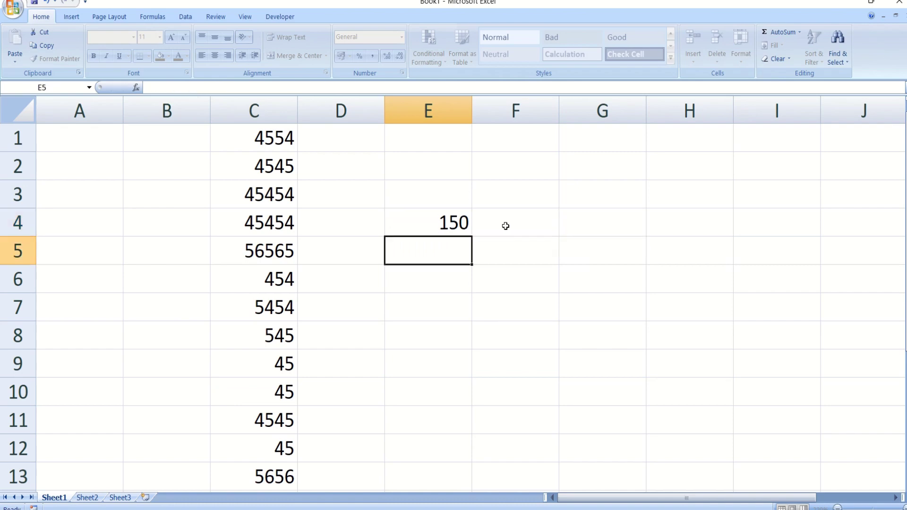
Clear cell E4 and enter =sum(C1:C13) to add up the column C numbers.
{"action": "left_click", "coordinate": [452, 219]}
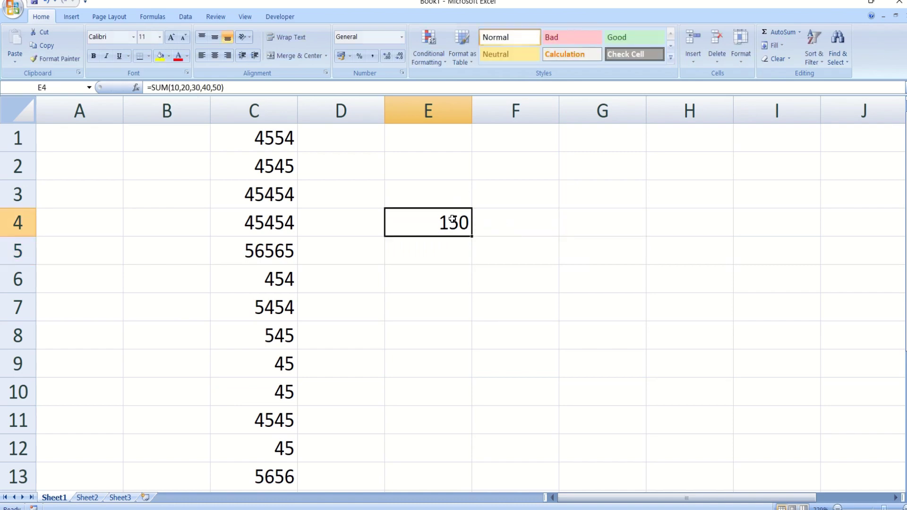
{"action": "key", "text": "Delete"}
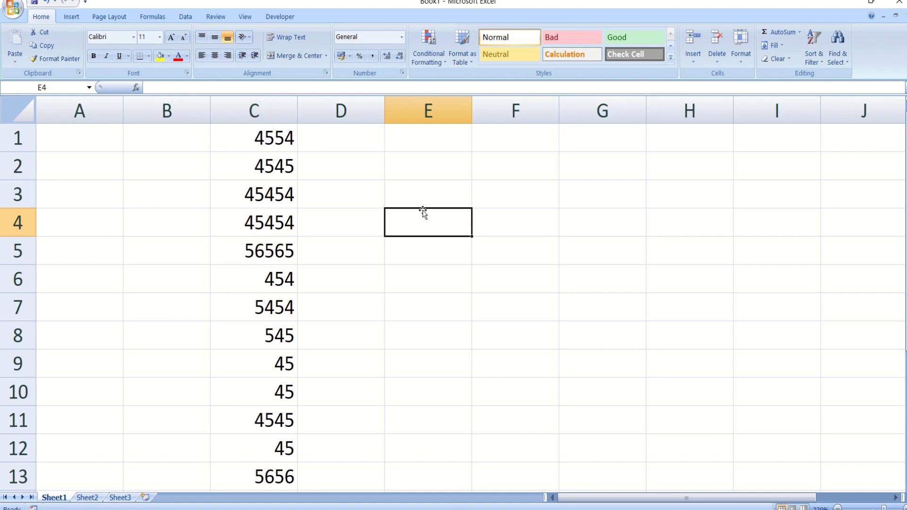
{"action": "type", "text": "=s"}
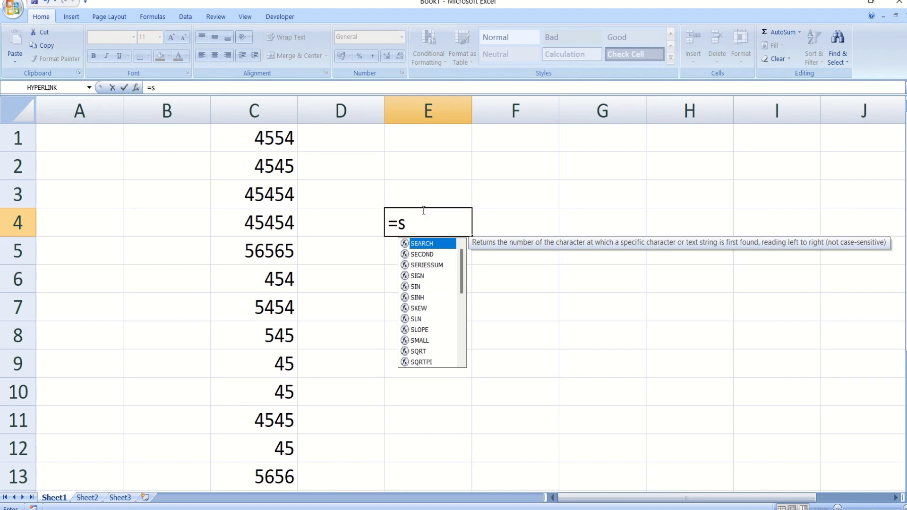
{"action": "type", "text": "um("}
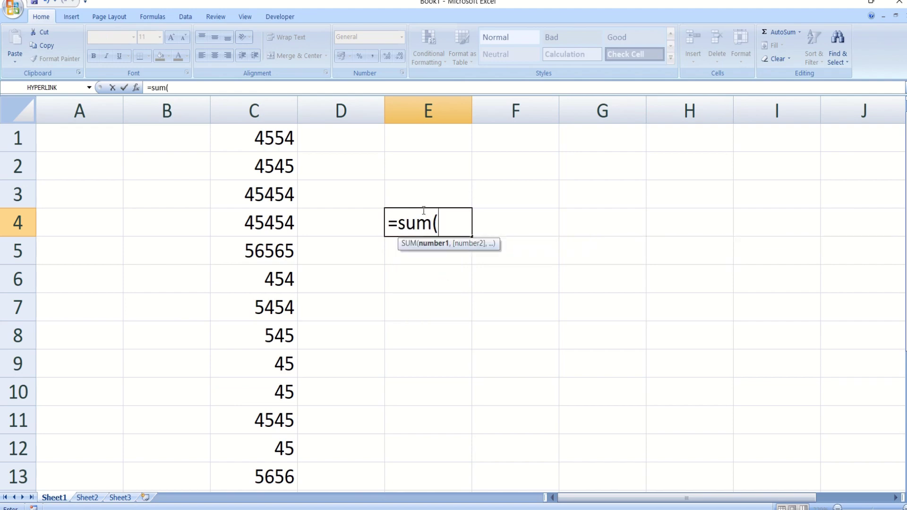
{"action": "left_click", "coordinate": [277, 139]}
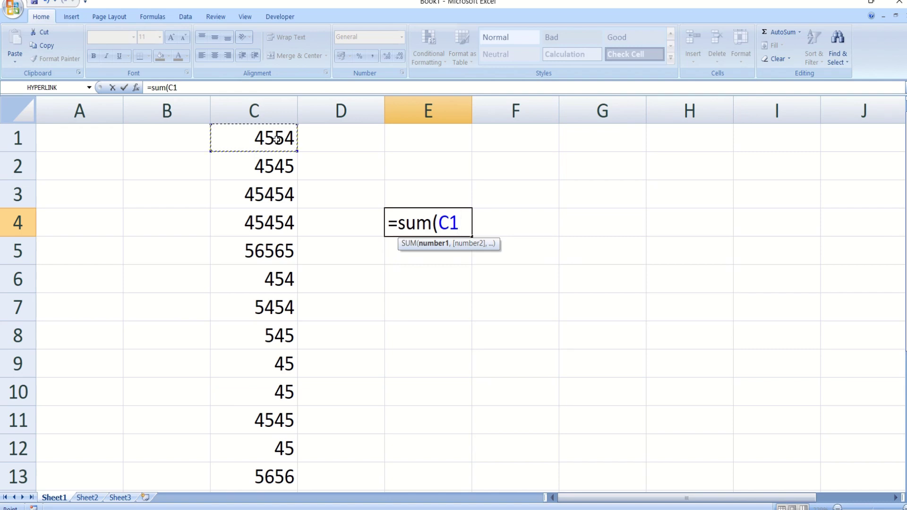
{"action": "key", "text": "F8"}
{"action": "key", "text": "BackSpace"}
{"action": "key", "text": "BackSpace"}
{"action": "left_click", "coordinate": [283, 476]}
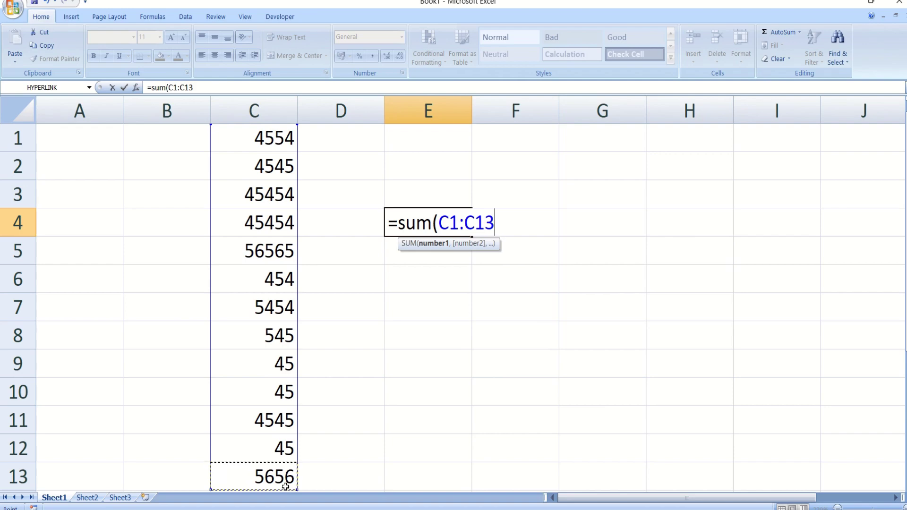
{"action": "type", "text": ")"}
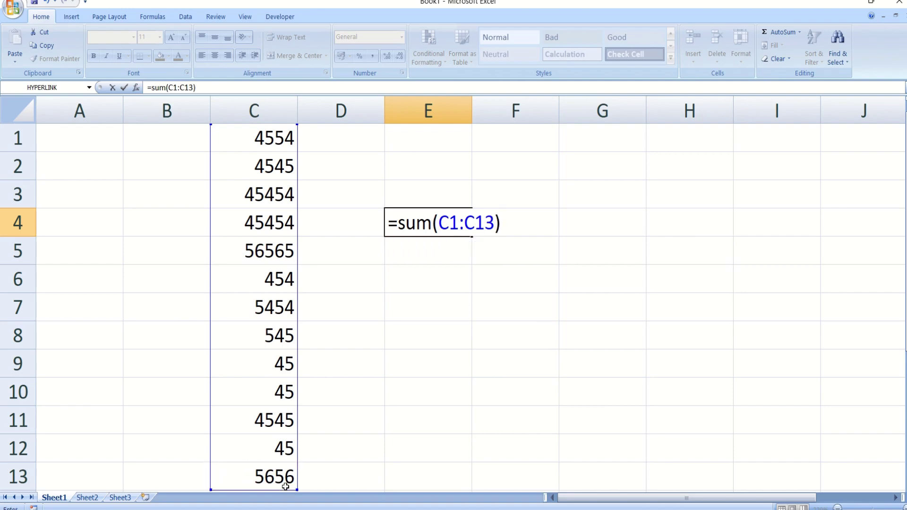
{"action": "key", "text": "Return"}
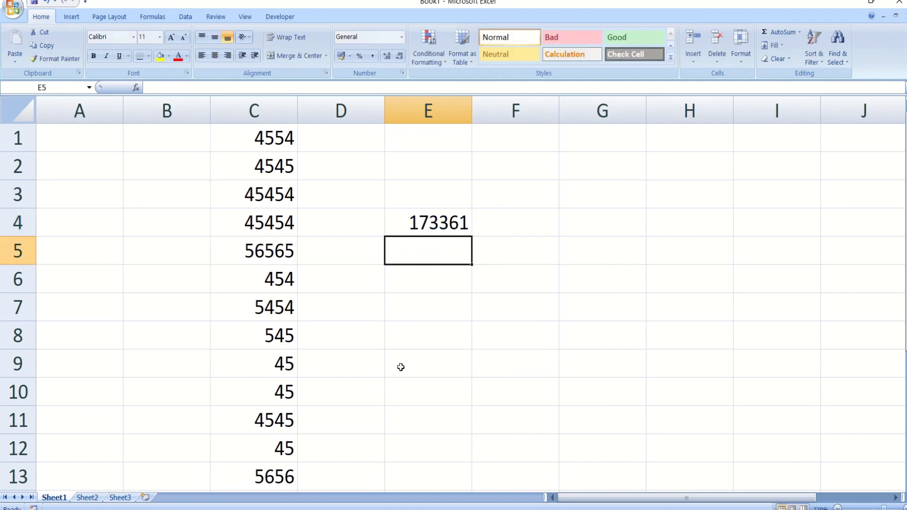
Replace the formula in cell E4 with =count(10,20,30,40,50) to count these numbers.
{"action": "left_click", "coordinate": [440, 218]}
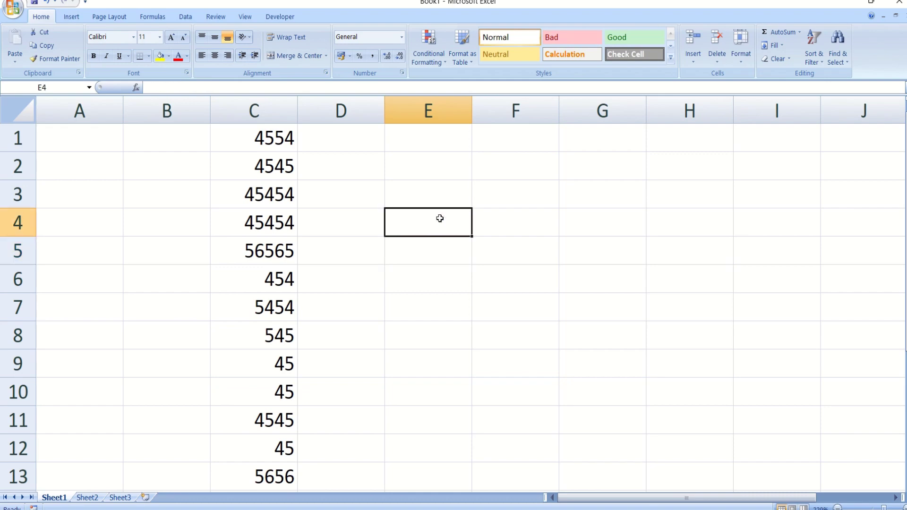
{"action": "type", "text": "=co"}
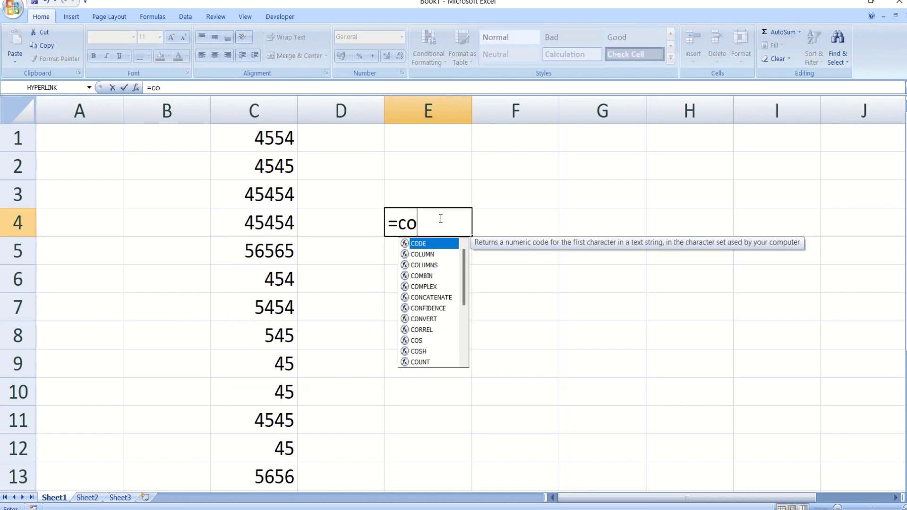
{"action": "type", "text": "um"}
{"action": "key", "text": "BackSpace"}
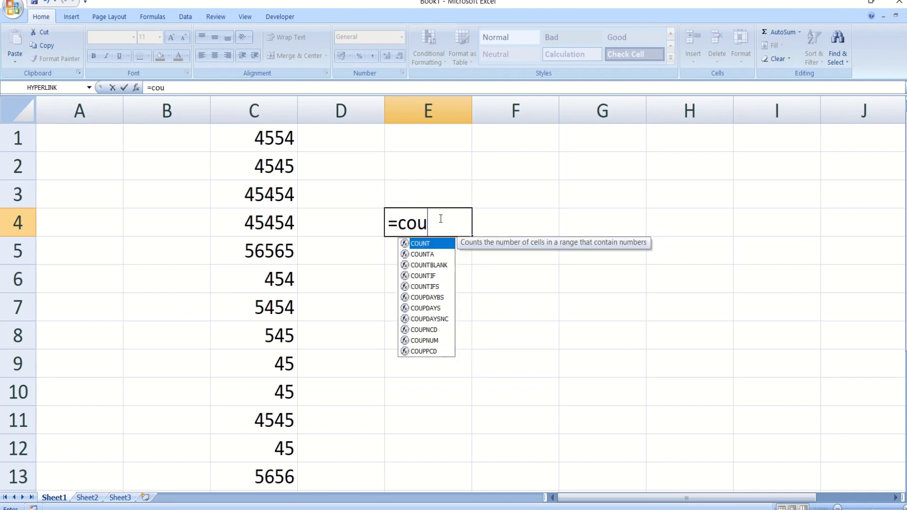
{"action": "type", "text": "m"}
{"action": "key", "text": "BackSpace"}
{"action": "type", "text": "nt"}
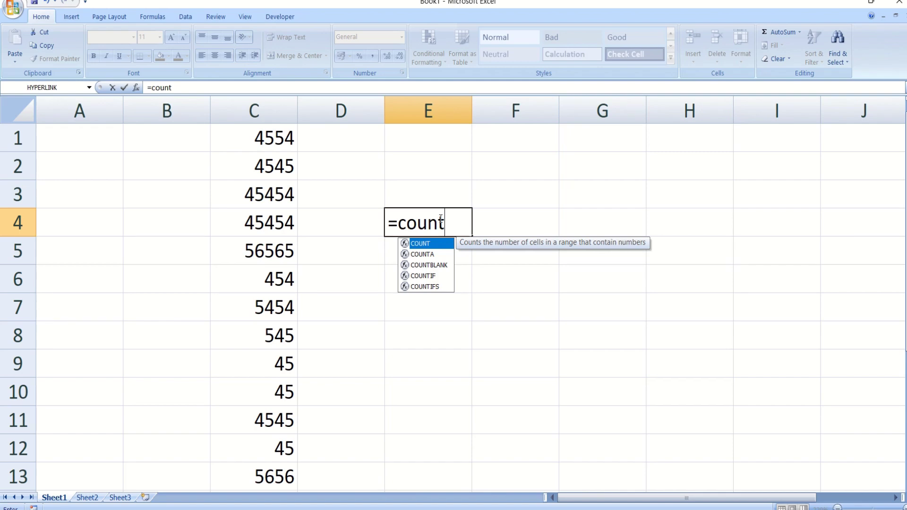
{"action": "type", "text": "(1"}
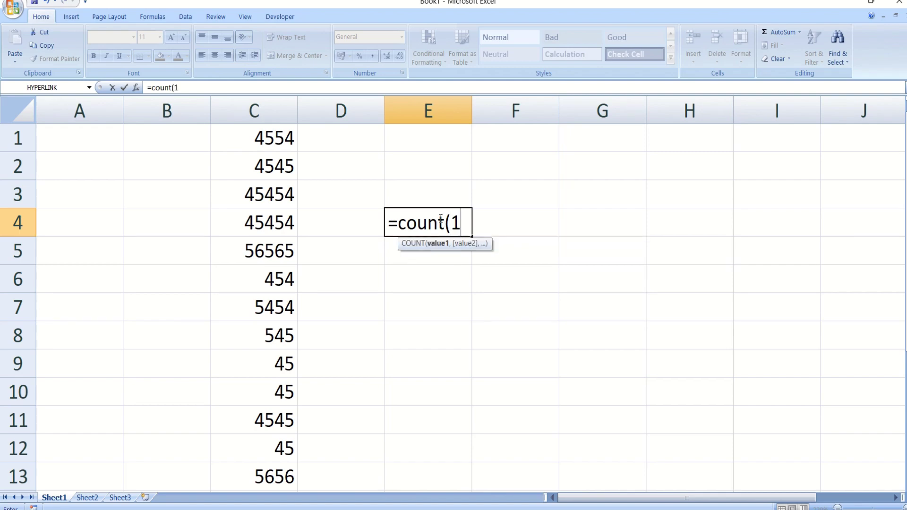
{"action": "type", "text": "0,"}
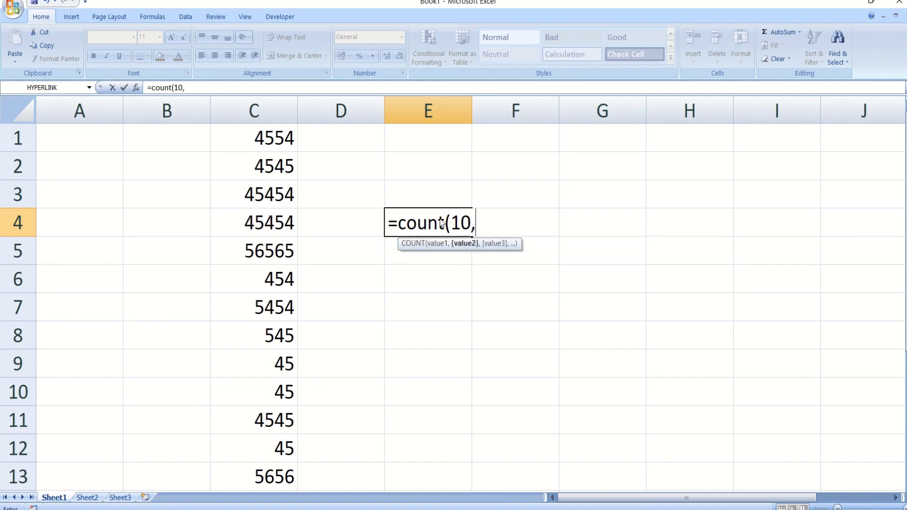
{"action": "type", "text": "20,3"}
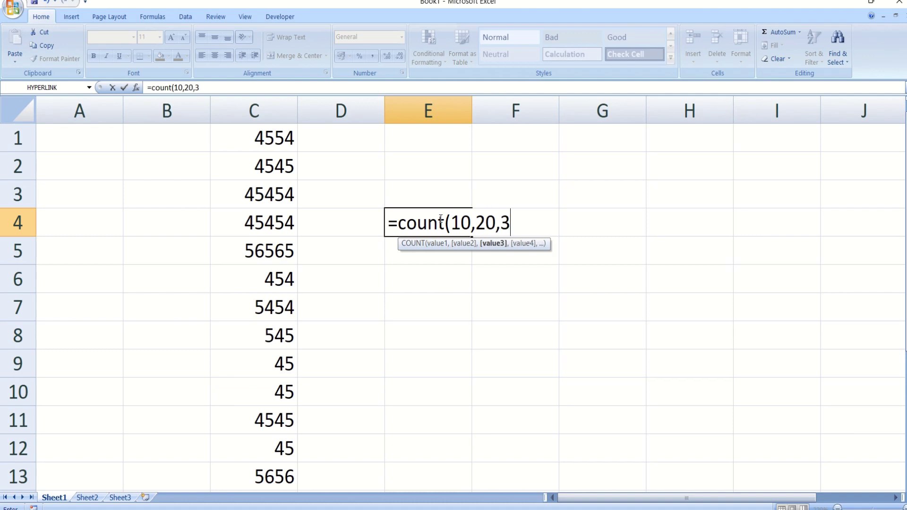
{"action": "type", "text": "0,"}
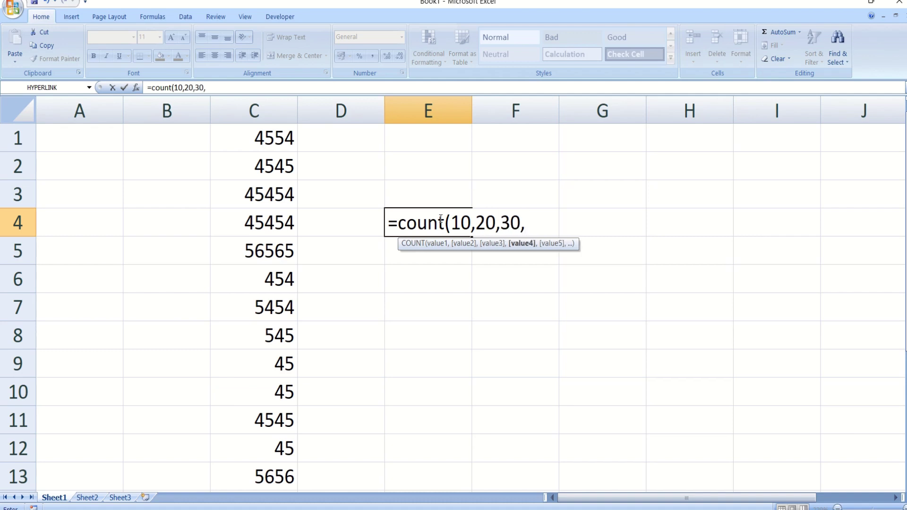
{"action": "type", "text": "40,5"}
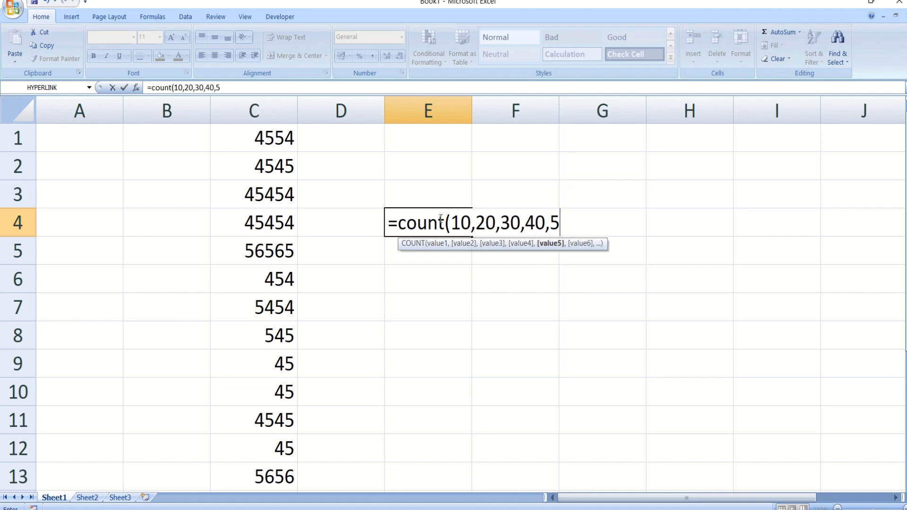
{"action": "type", "text": "0)"}
{"action": "key", "text": "Return"}
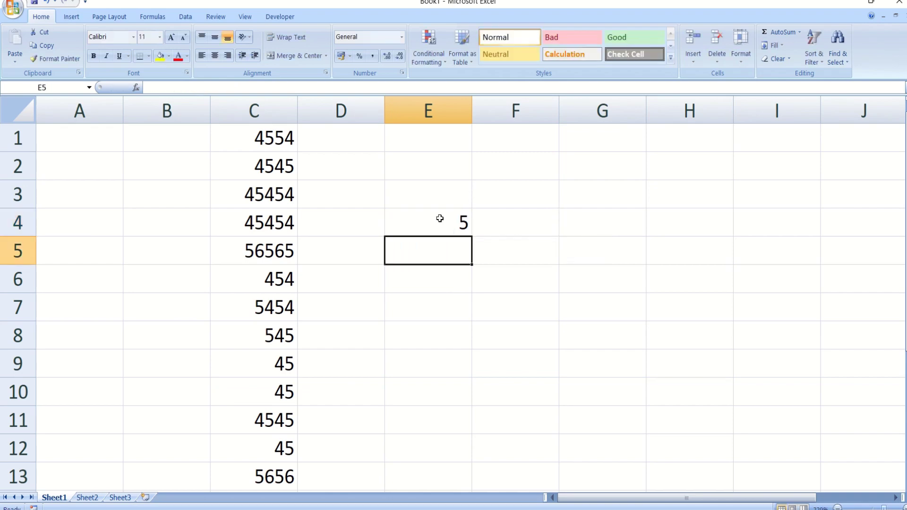
Clear the formula in cell E4 and the numbers in cells C5 and C6.
{"action": "left_click", "coordinate": [460, 213]}
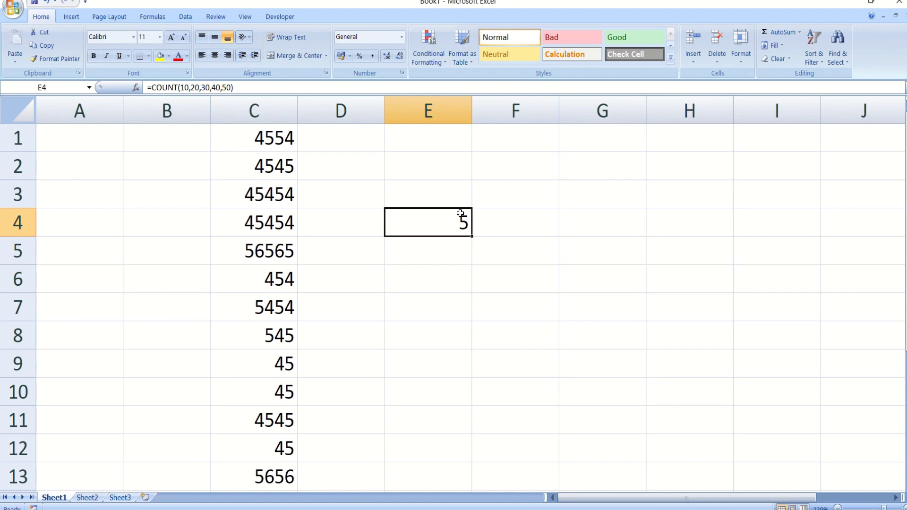
{"action": "key", "text": "Delete"}
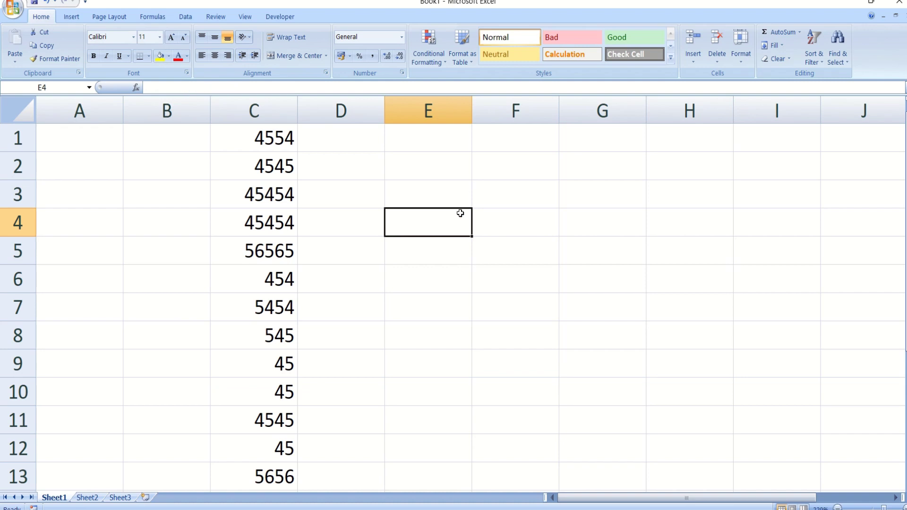
{"action": "left_click", "coordinate": [273, 247]}
{"action": "key", "text": "Delete"}
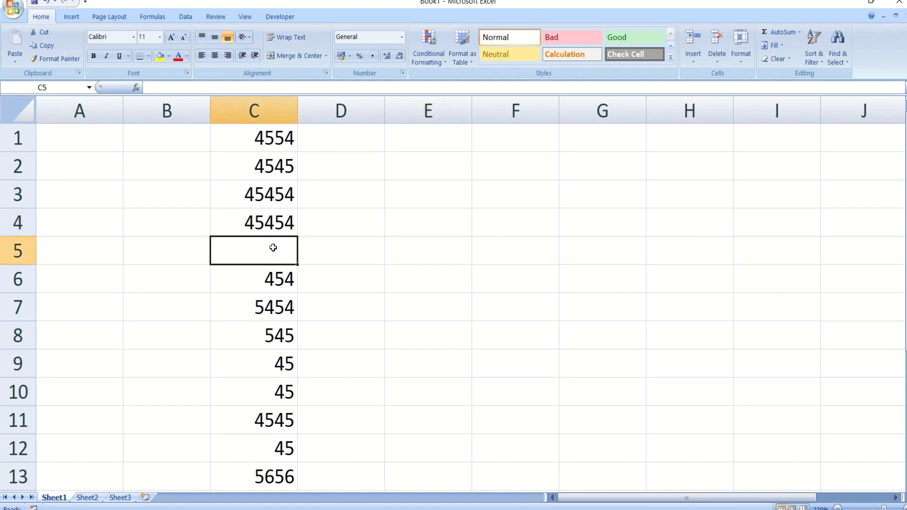
{"action": "left_click", "coordinate": [271, 287]}
{"action": "key", "text": "Delete"}
Enter =count(C1:C13) in cell E4 to count the column C numbers, and select C1:C13 to check the count.
{"action": "left_click", "coordinate": [421, 234]}
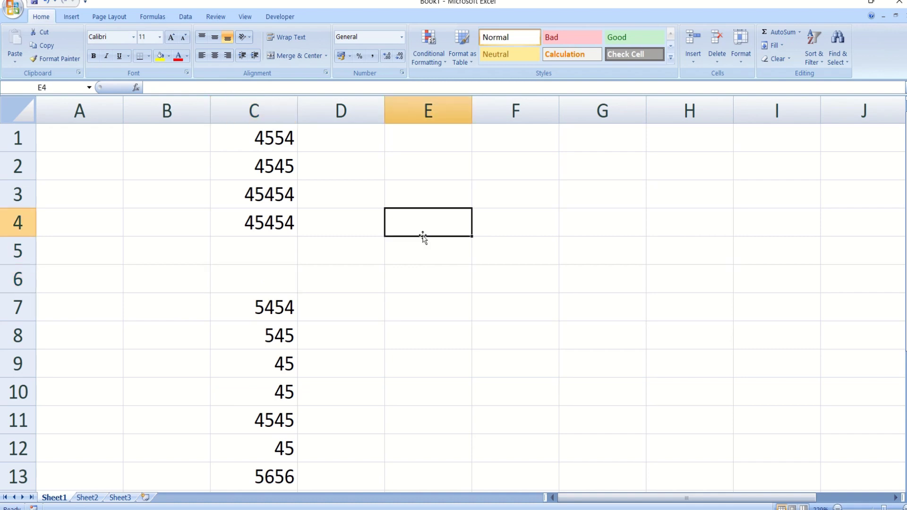
{"action": "type", "text": "="}
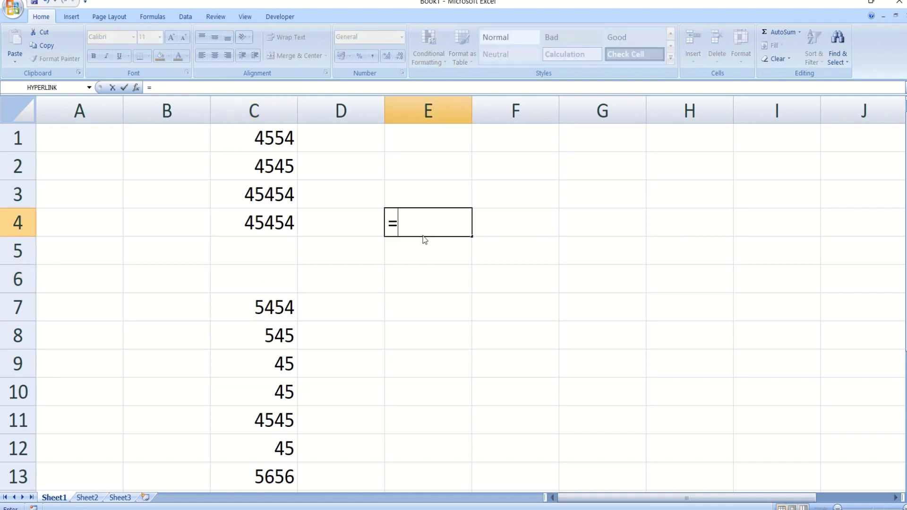
{"action": "type", "text": "count"}
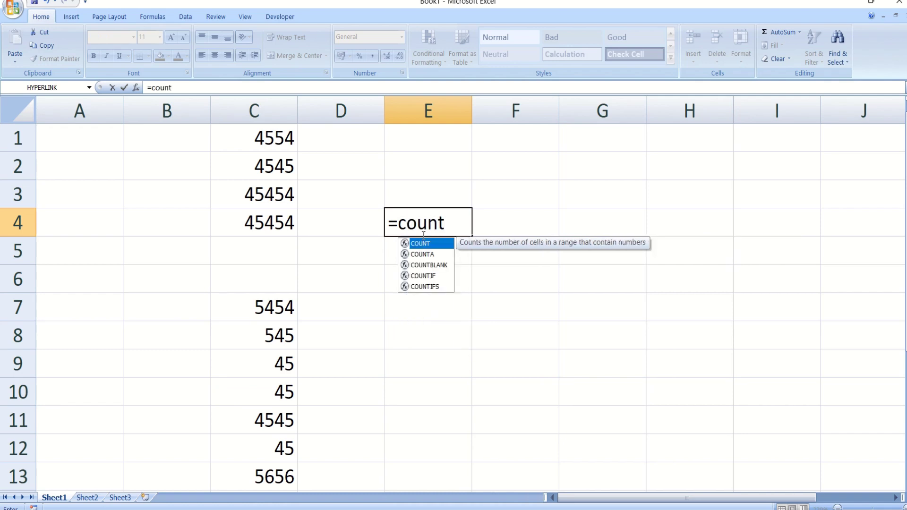
{"action": "type", "text": "("}
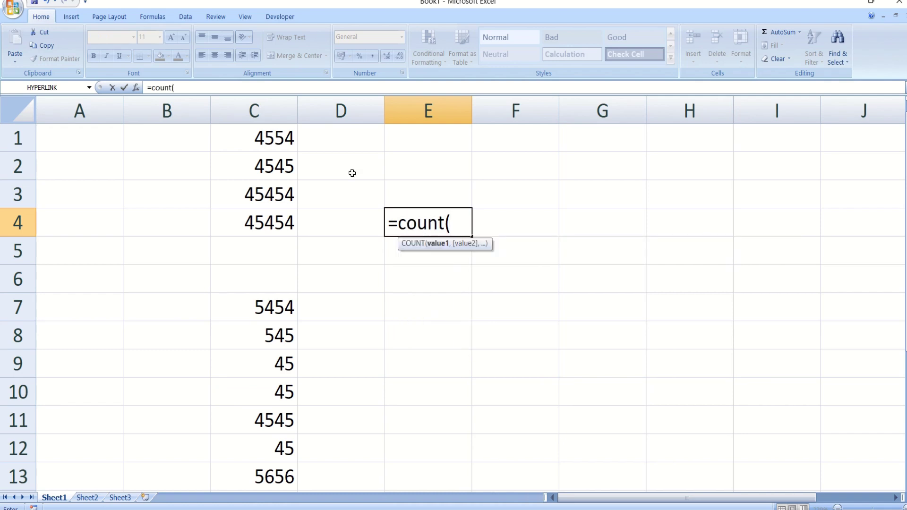
{"action": "left_click", "coordinate": [284, 141]}
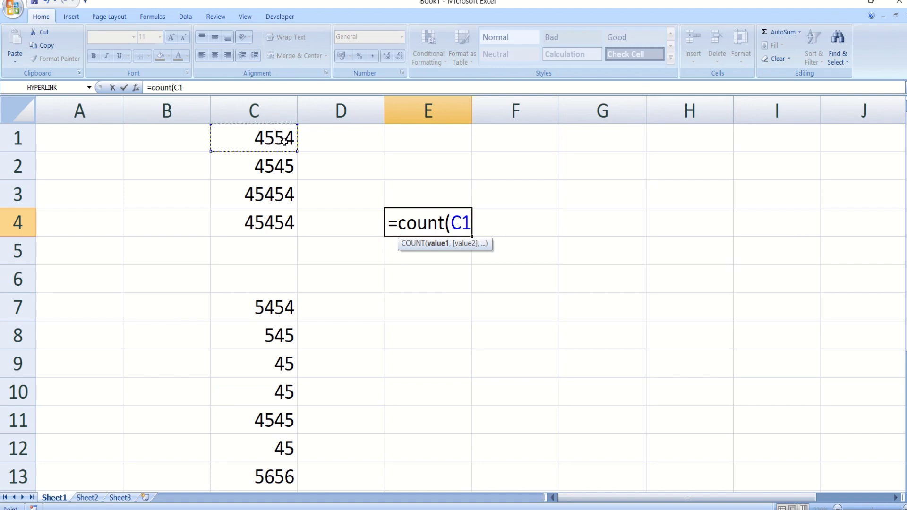
{"action": "type", "text": ":"}
{"action": "key", "text": "BackSpace"}
{"action": "key", "text": "BackSpace"}
{"action": "left_click", "coordinate": [275, 479]}
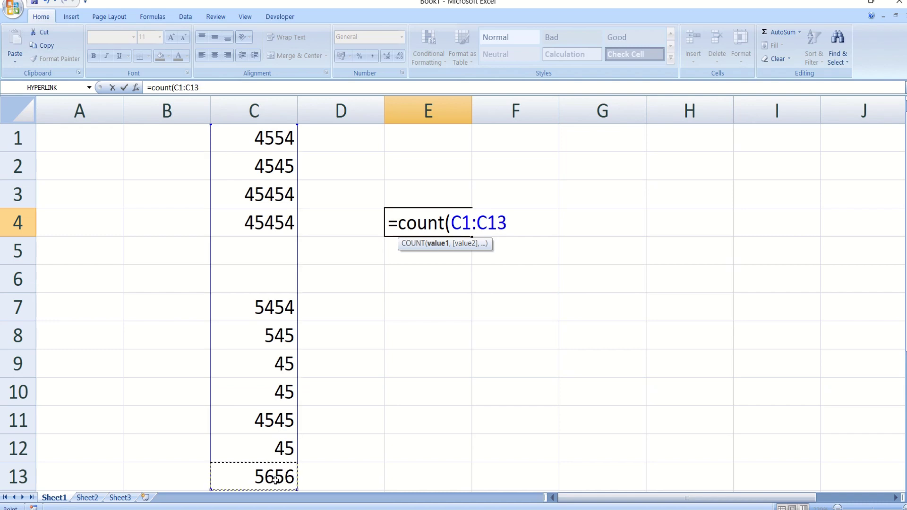
{"action": "type", "text": ")"}
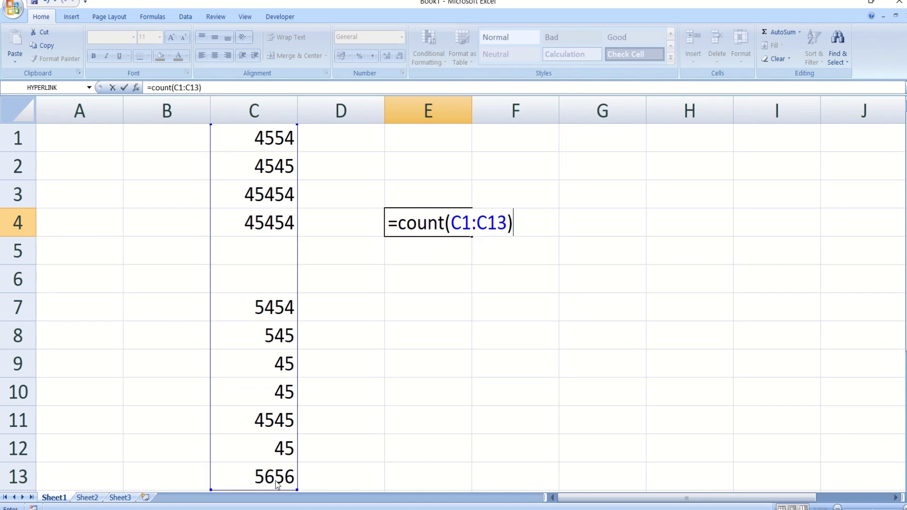
{"action": "key", "text": "Return"}
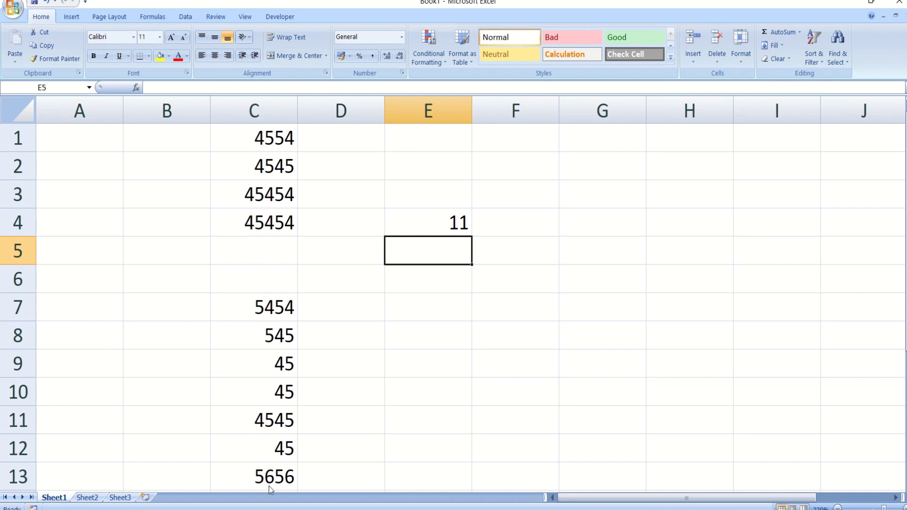
{"action": "left_click", "coordinate": [430, 221]}
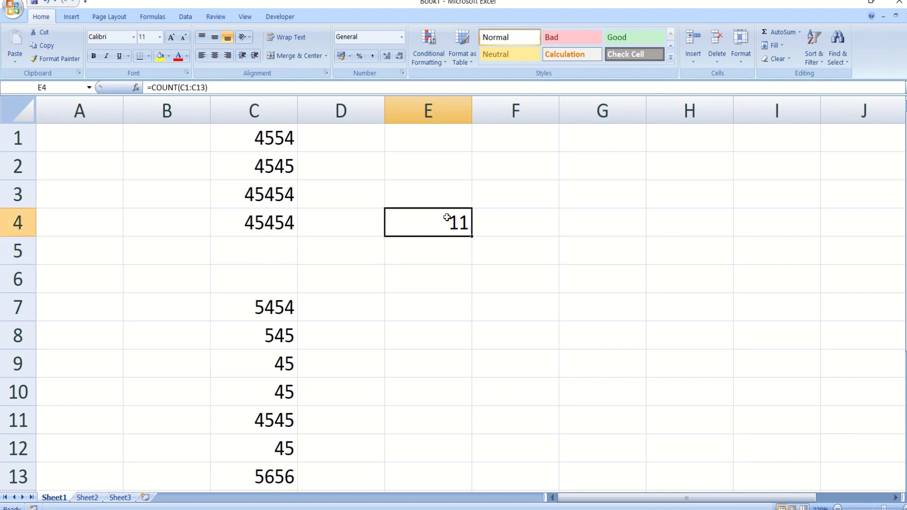
{"action": "left_click_drag", "start_coordinate": [261, 136], "coordinate": [265, 388]}
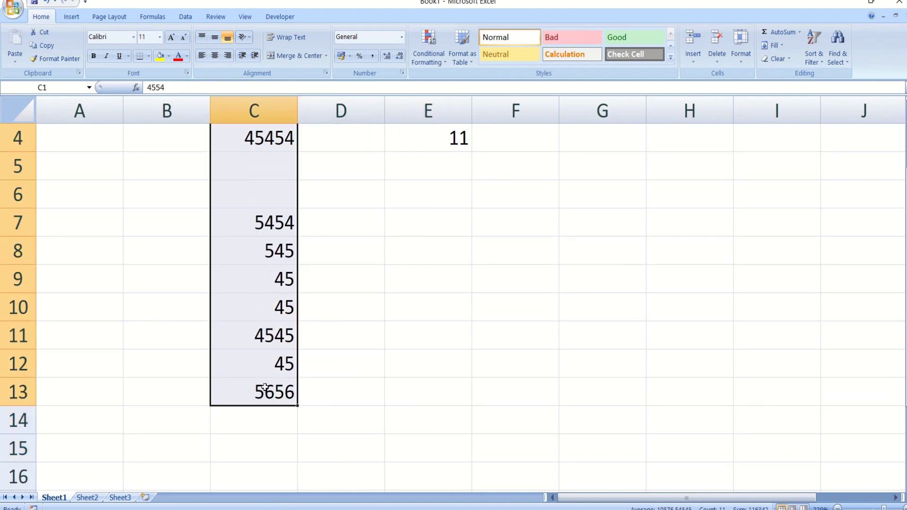
Try to replace the formula in cell E4 with =aveage(10,20,30,40,50) to average these numbers.
{"action": "left_click", "coordinate": [452, 139]}
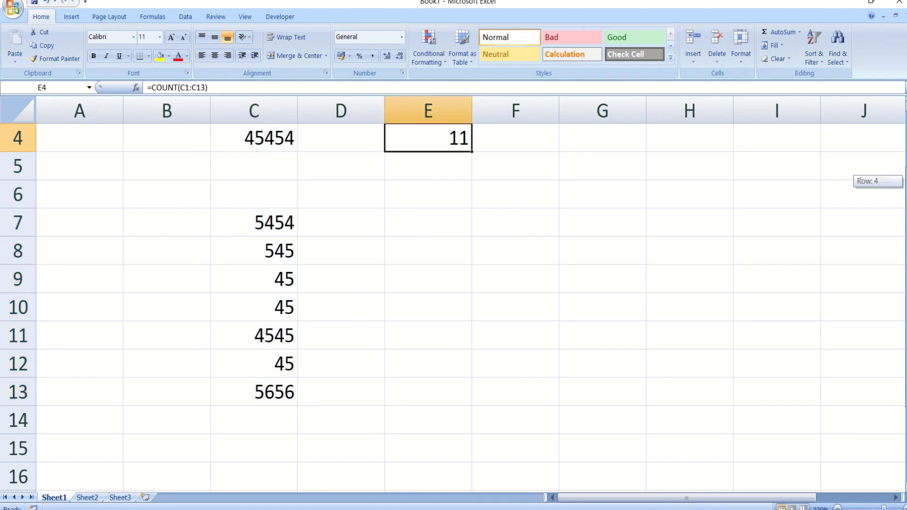
{"action": "scroll", "coordinate": [453, 307], "scroll_direction": "up", "scroll_amount": 1}
{"action": "type", "text": "="}
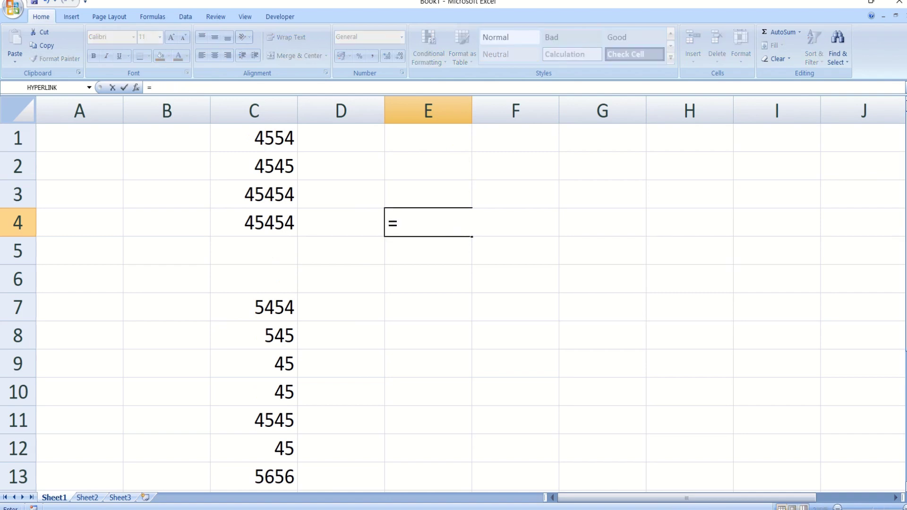
{"action": "type", "text": "avea"}
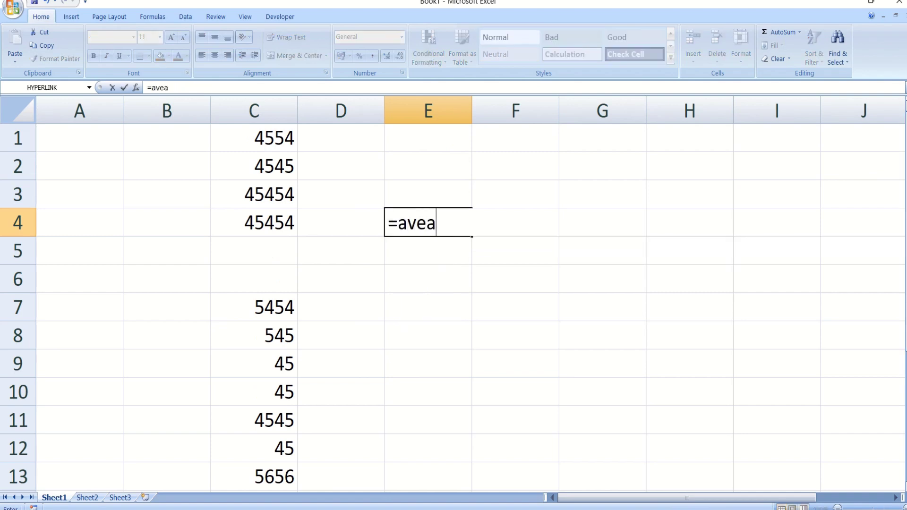
{"action": "type", "text": "ge(10"}
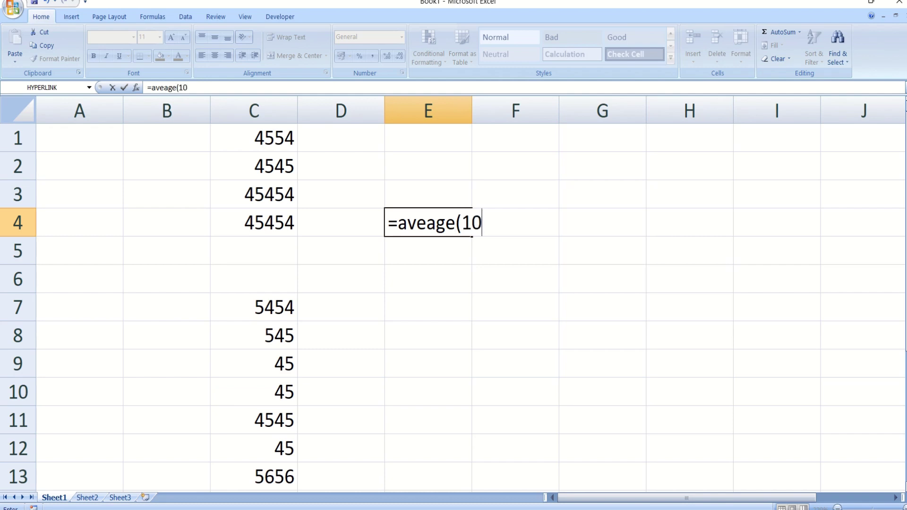
{"action": "type", "text": ",20,30,"}
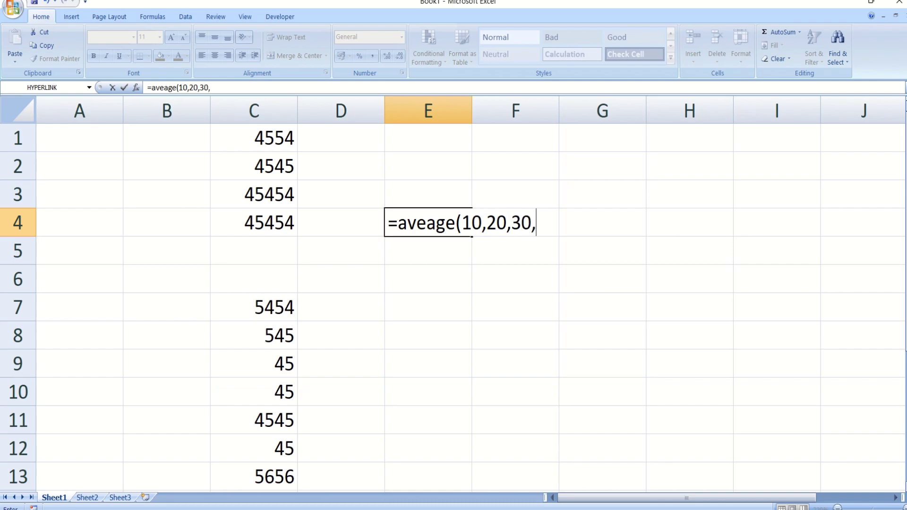
{"action": "type", "text": "40,50)"}
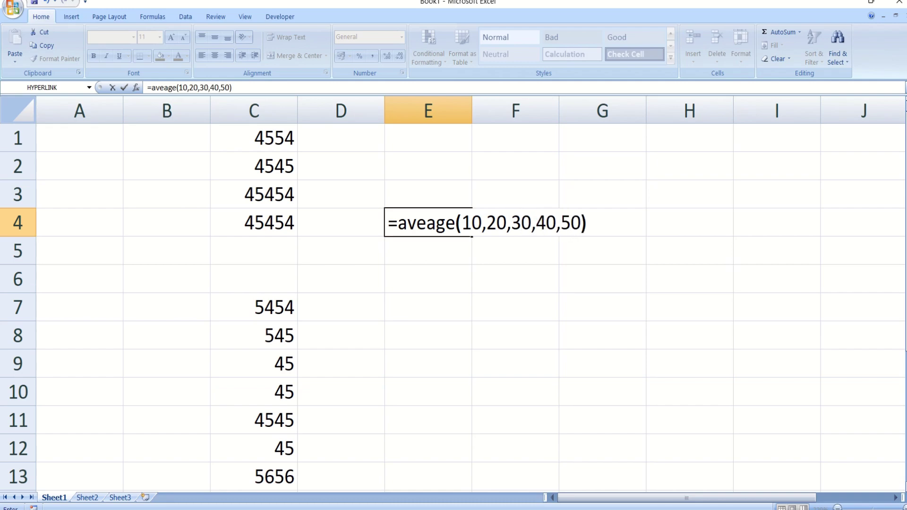
{"action": "key", "text": "Return"}
{"action": "key", "text": "Up"}
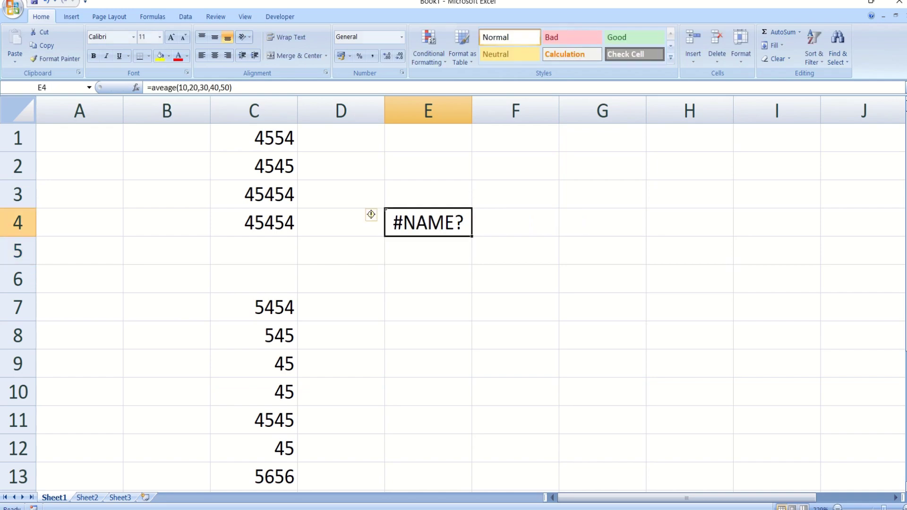
Enter the correctly spelled formula =average(10,20,30,40,50) in cell E4 and select the cell to check it.
{"action": "type", "text": "=a"}
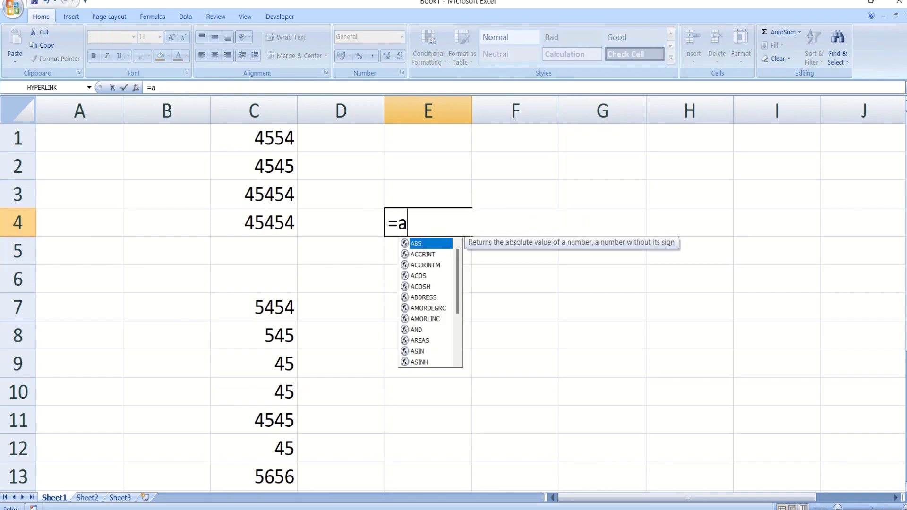
{"action": "type", "text": "verag"}
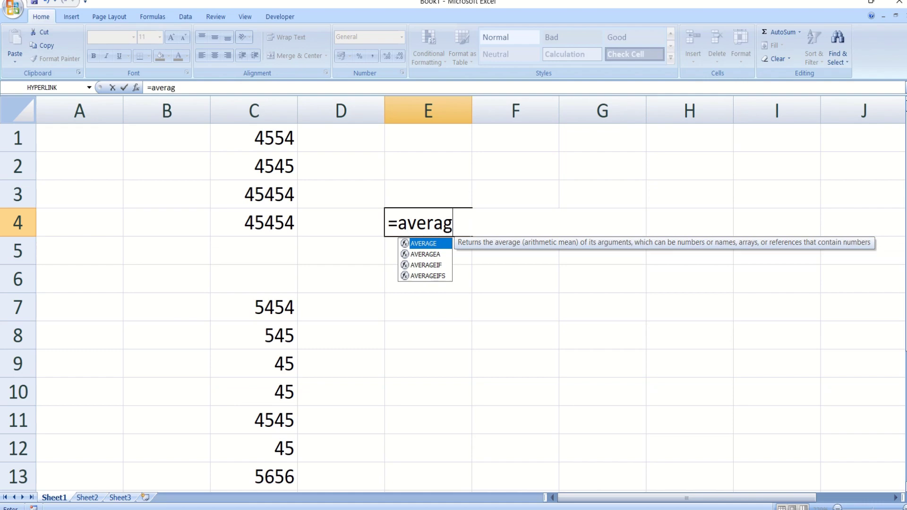
{"action": "type", "text": "e("}
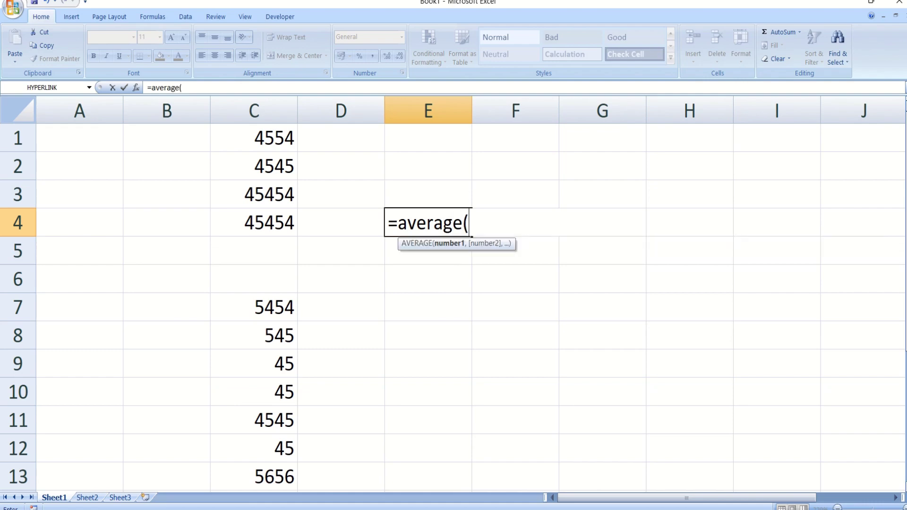
{"action": "type", "text": "10,"}
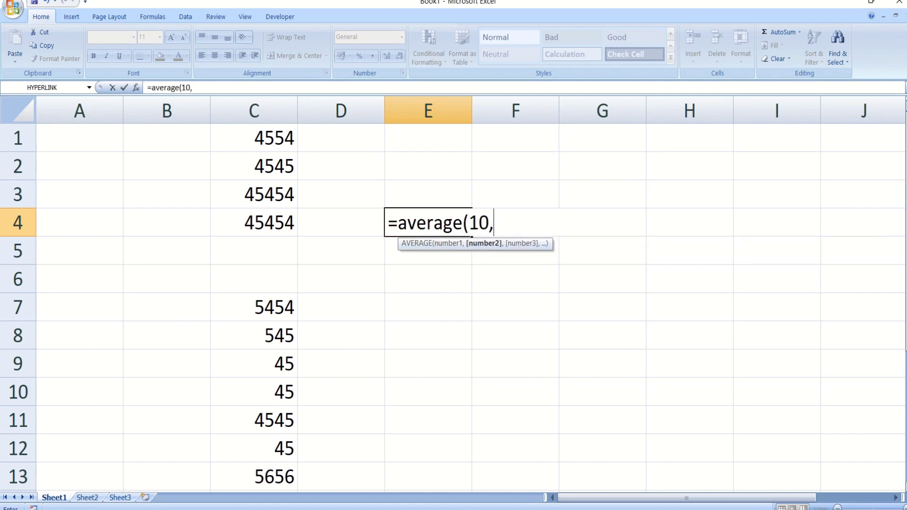
{"action": "type", "text": "20,"}
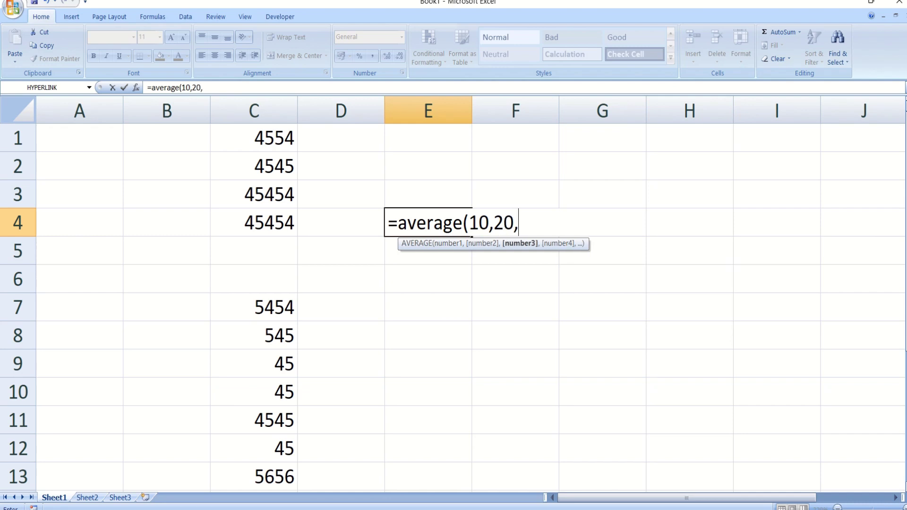
{"action": "type", "text": "30,"}
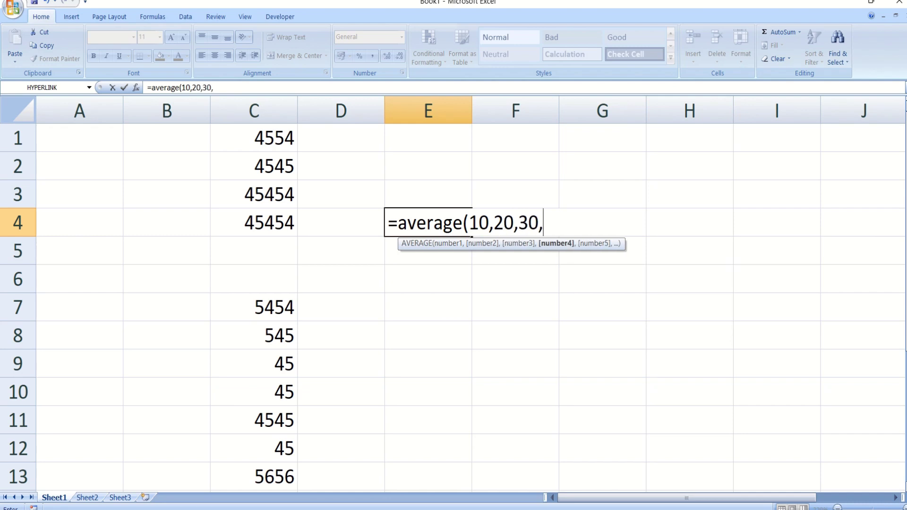
{"action": "type", "text": "40,5"}
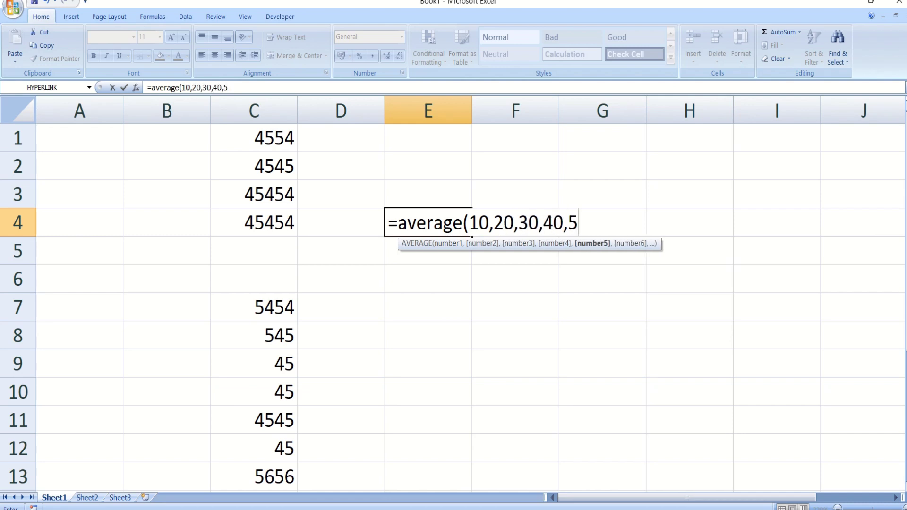
{"action": "type", "text": "0)"}
{"action": "key", "text": "Return"}
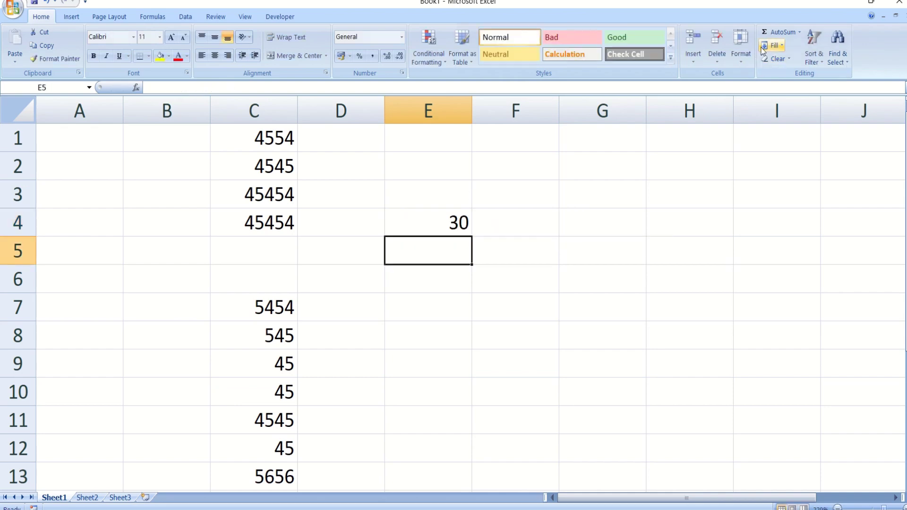
{"action": "left_click", "coordinate": [442, 223]}
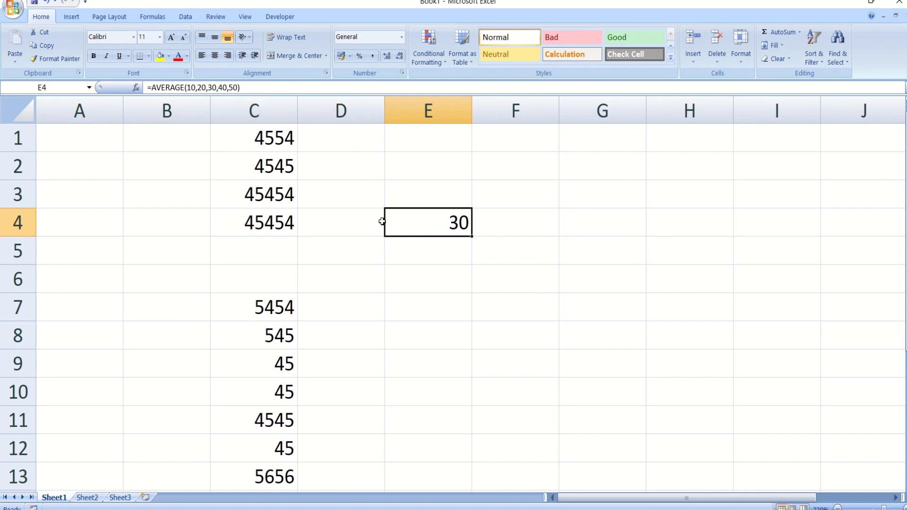
{"action": "left_click", "coordinate": [436, 289]}
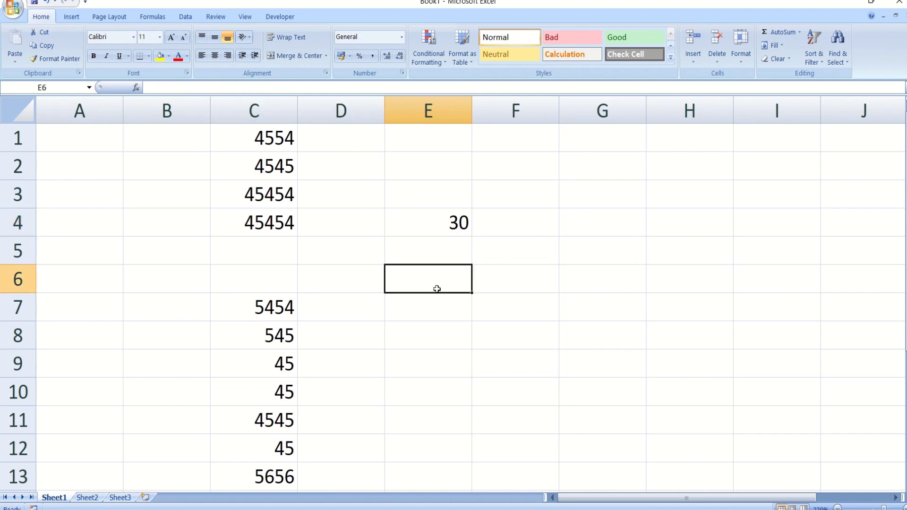
{"action": "left_click", "coordinate": [449, 222]}
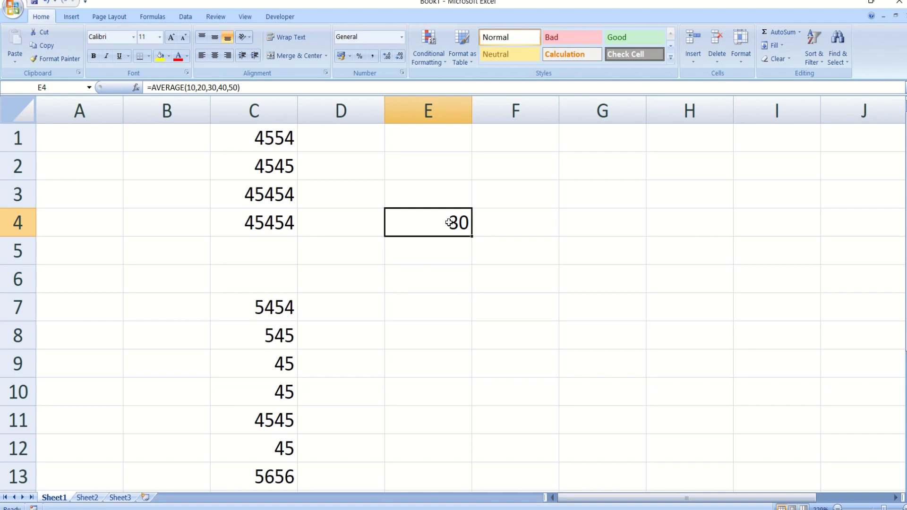
{"action": "left_click", "coordinate": [436, 252]}
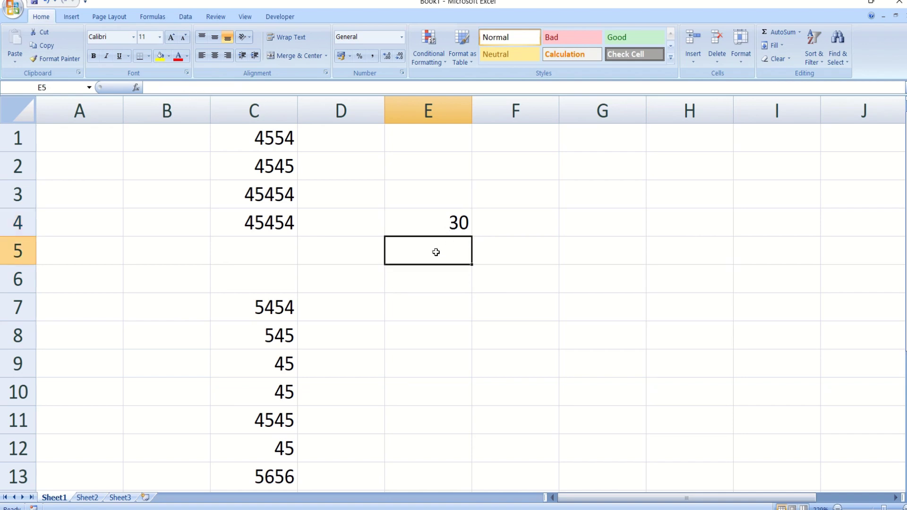
Clear the formula in cell E4 and all the numbers in C1:C13.
{"action": "left_click", "coordinate": [450, 221]}
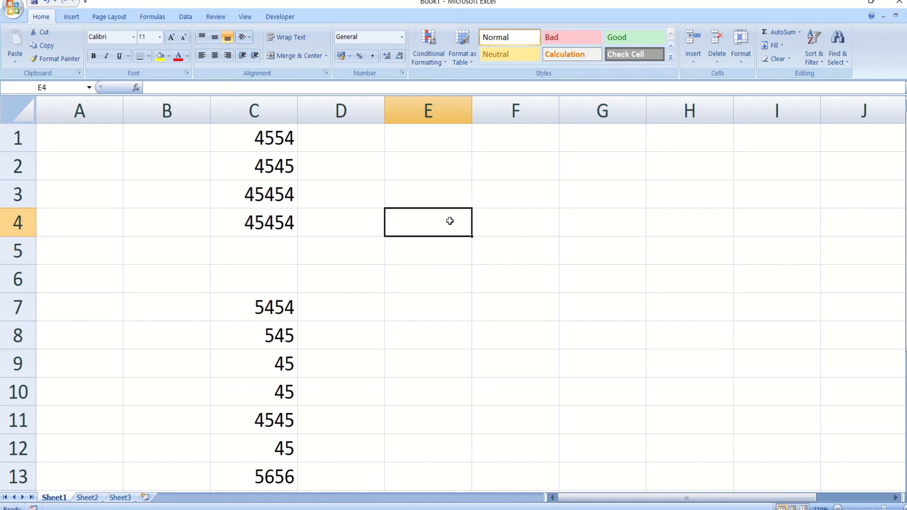
{"action": "left_click_drag", "start_coordinate": [243, 138], "coordinate": [268, 468]}
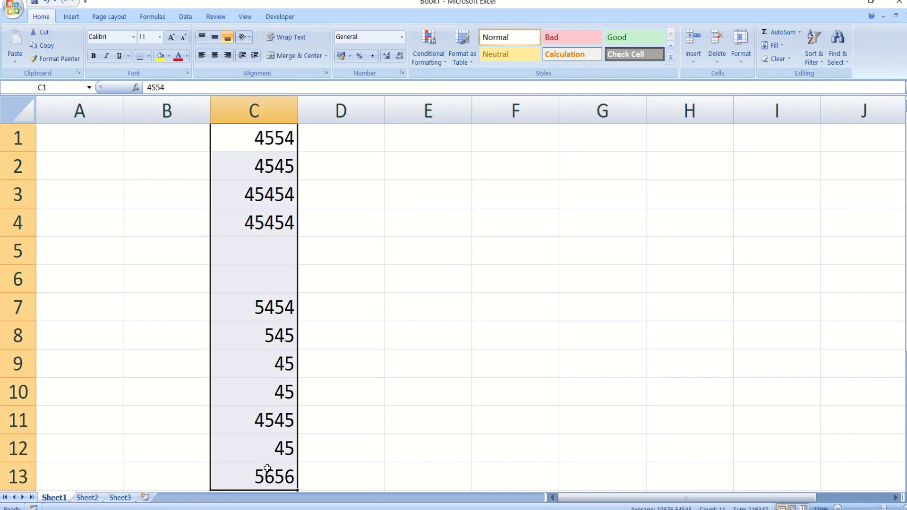
{"action": "key", "text": "Delete"}
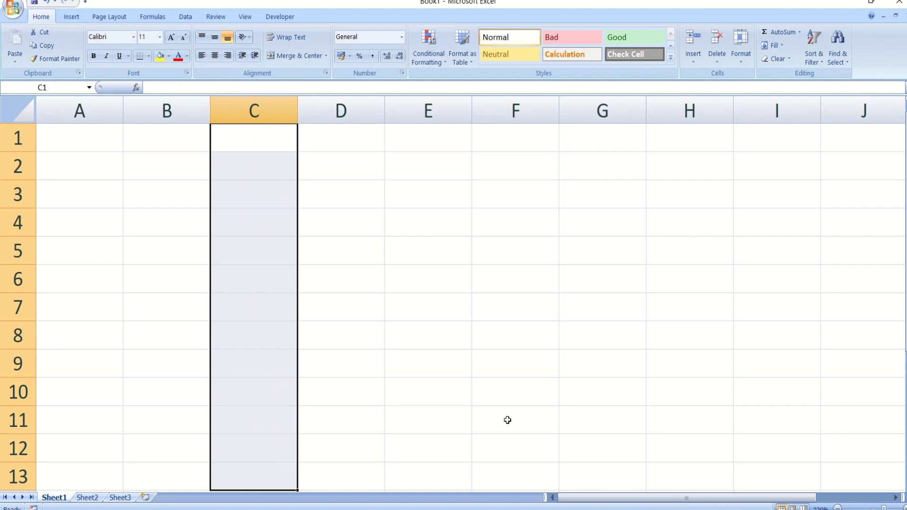
{"action": "left_click", "coordinate": [364, 213]}
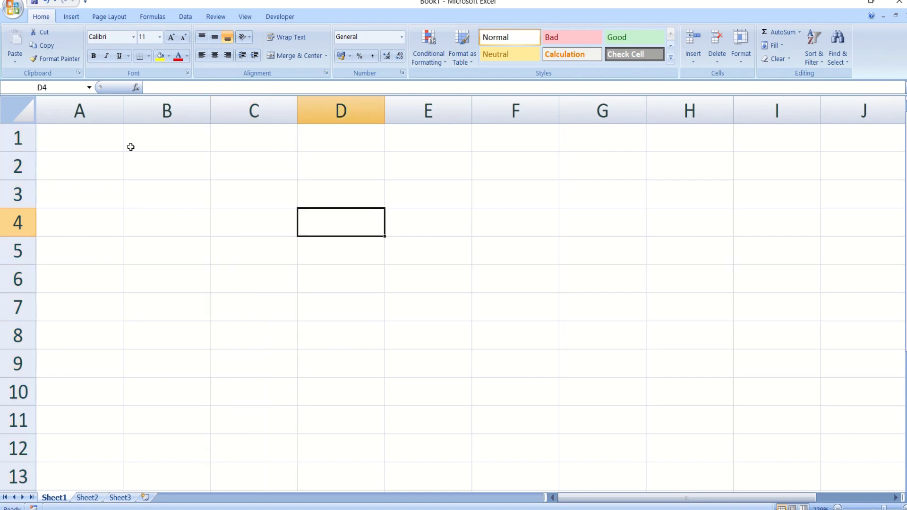
Enter a person's first name in lowercase letters in cell A1.
{"action": "left_click", "coordinate": [82, 144]}
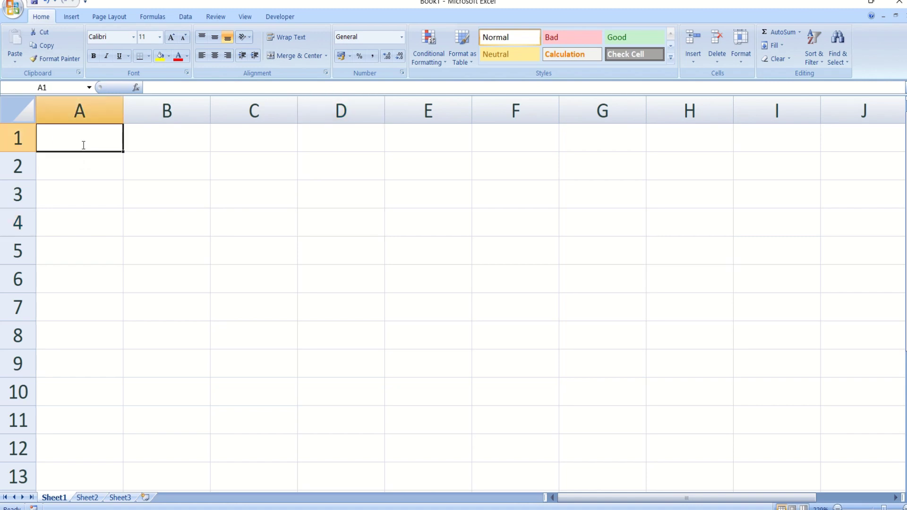
{"action": "type", "text": "rahul"}
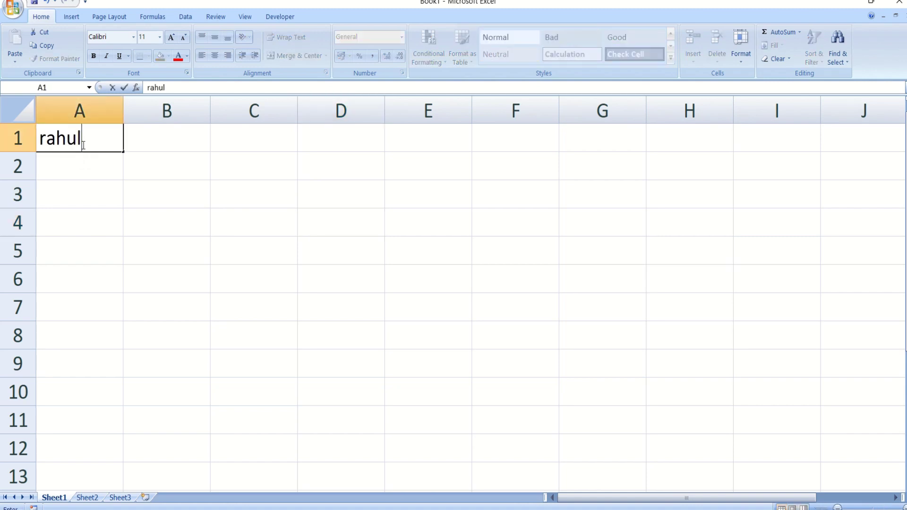
{"action": "left_click", "coordinate": [250, 149]}
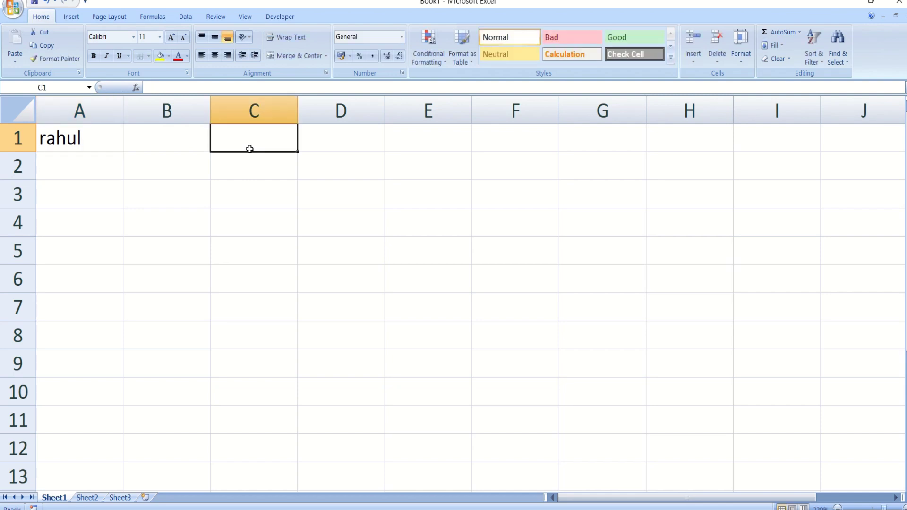
Enter an =upper() formula in cell C1 with the first name from A1 as quoted lowercase text.
{"action": "type", "text": "=-"}
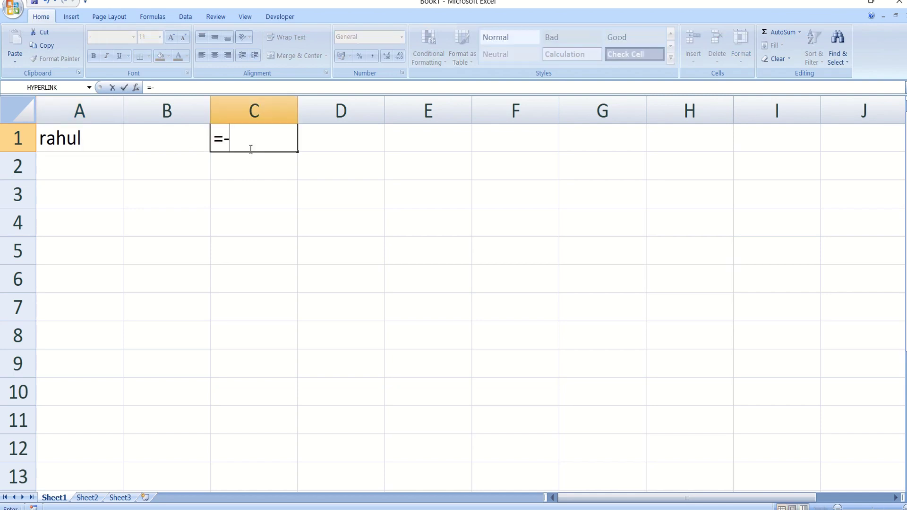
{"action": "key", "text": "BackSpace"}
{"action": "type", "text": "upp"}
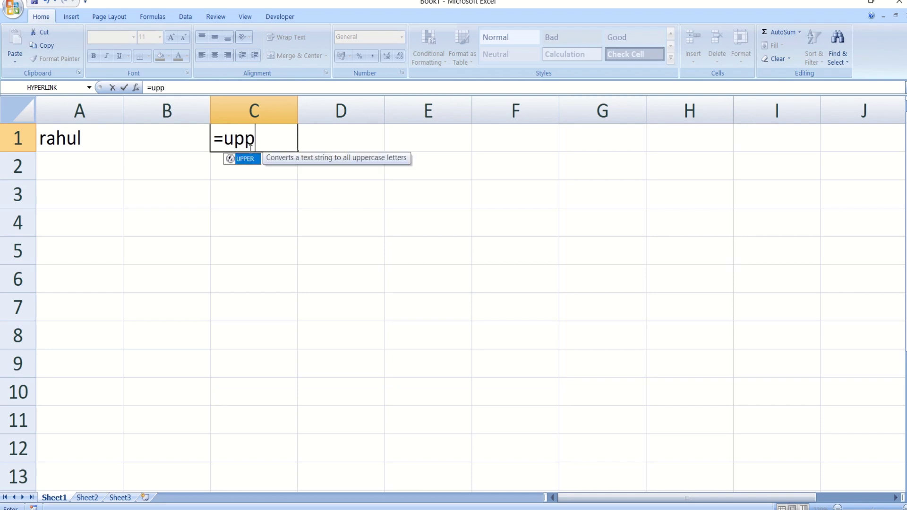
{"action": "type", "text": "er(\"rahyu"}
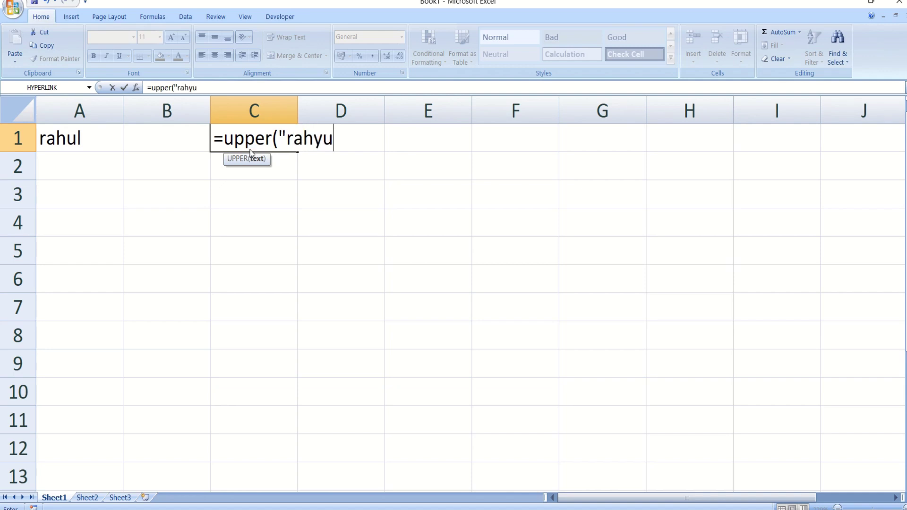
{"action": "key", "text": "BackSpace"}
{"action": "type", "text": "ul"}
{"action": "key", "text": "BackSpace"}
{"action": "key", "text": "BackSpace"}
{"action": "key", "text": "BackSpace"}
{"action": "type", "text": "ul\")"}
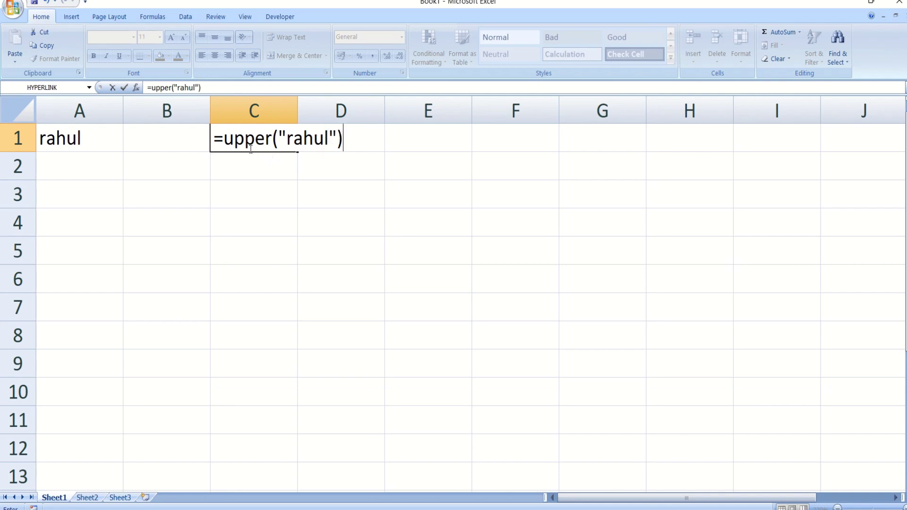
{"action": "key", "text": "Return"}
Replace the formula in cell C1 with =upper(A1), using the cell reference as the argument, and select the cell to check it.
{"action": "left_click", "coordinate": [252, 139]}
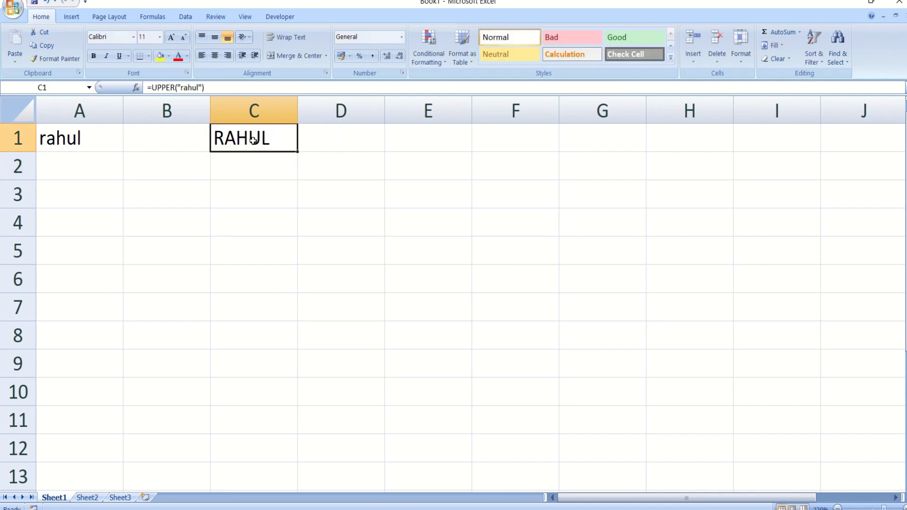
{"action": "key", "text": "Delete"}
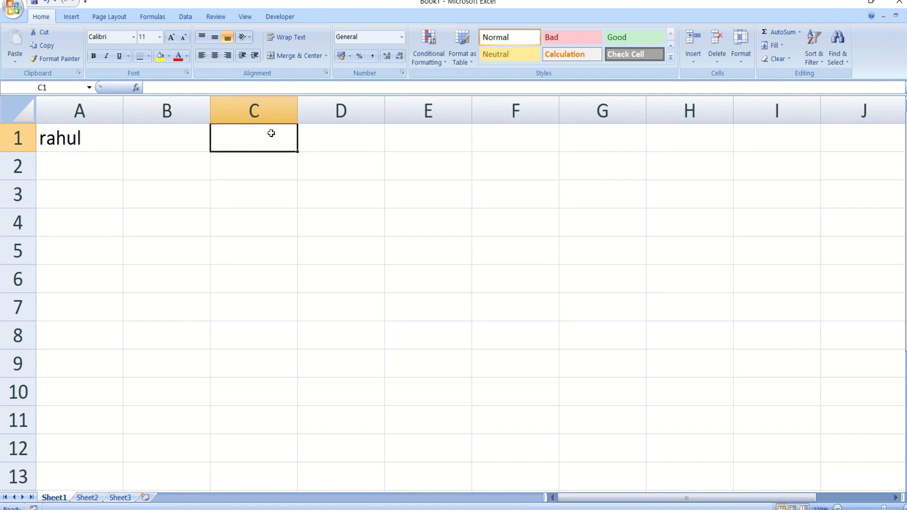
{"action": "type", "text": "=y"}
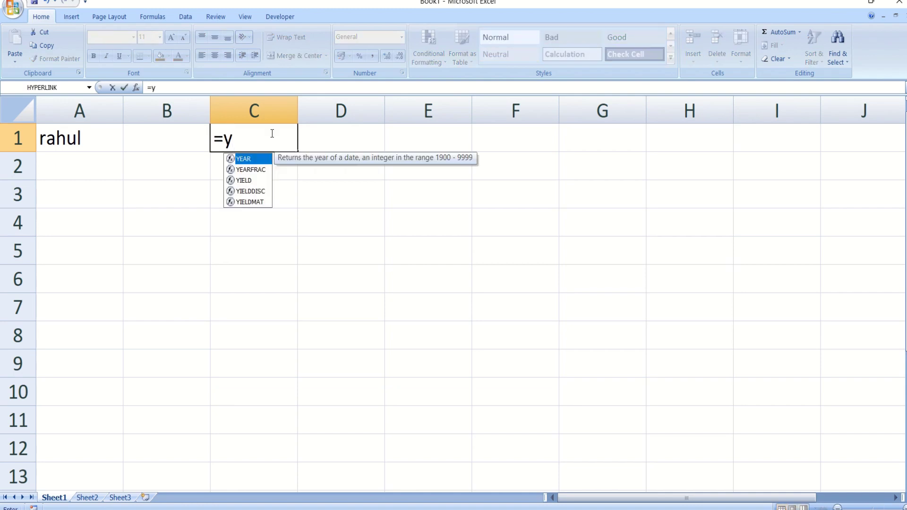
{"action": "key", "text": "BackSpace"}
{"action": "type", "text": "upp"}
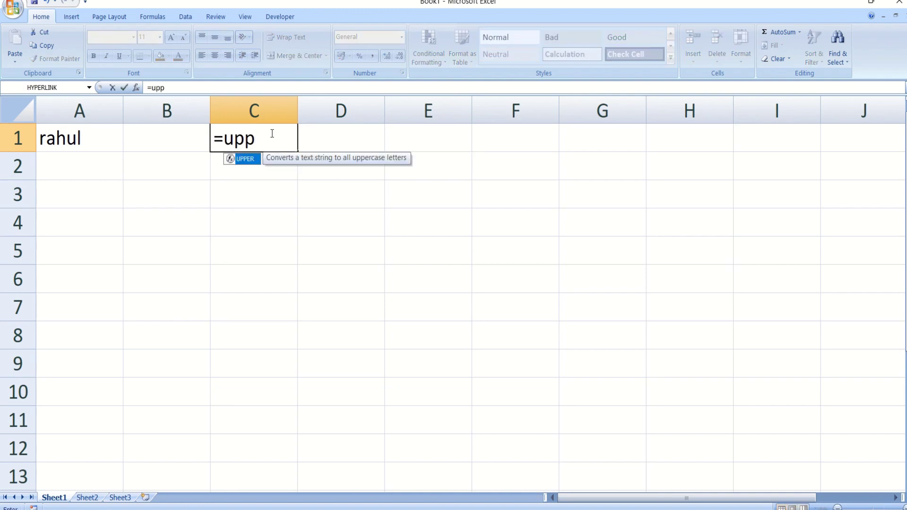
{"action": "type", "text": "er("}
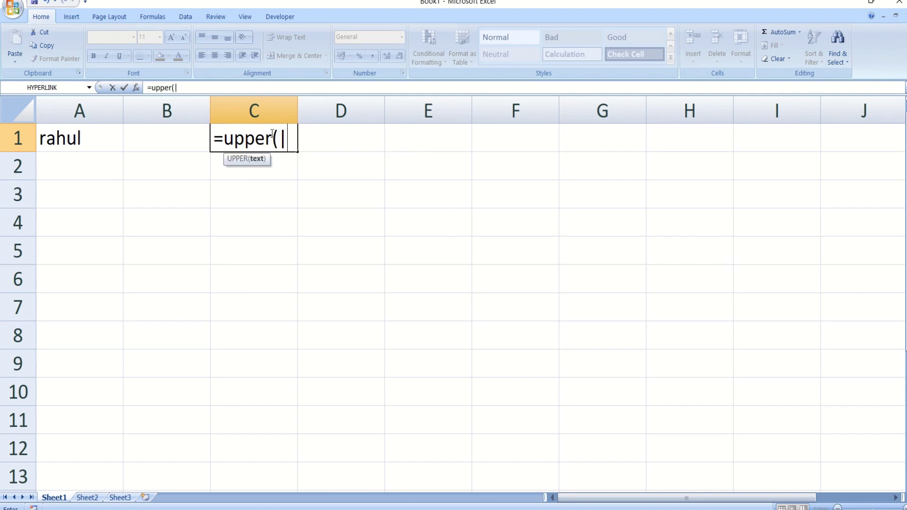
{"action": "key", "text": "BackSpace"}
{"action": "left_click", "coordinate": [70, 138]}
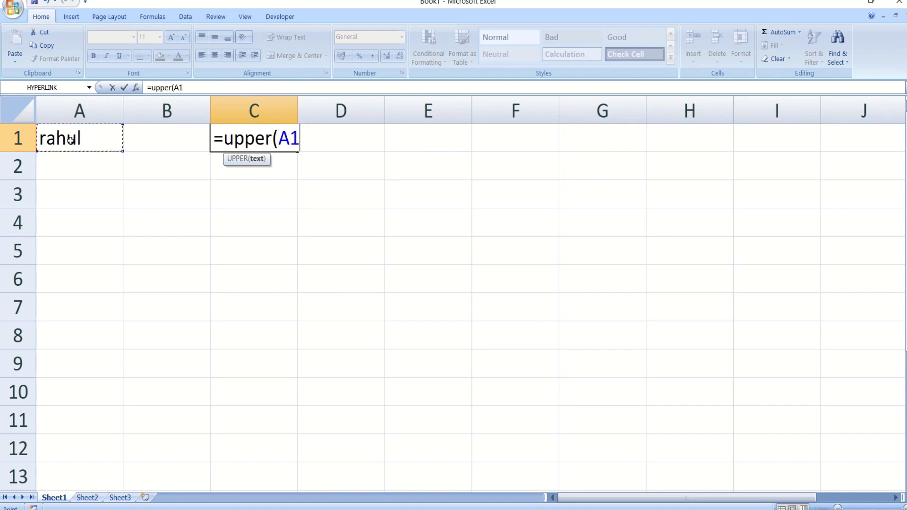
{"action": "type", "text": ")"}
{"action": "key", "text": "Return"}
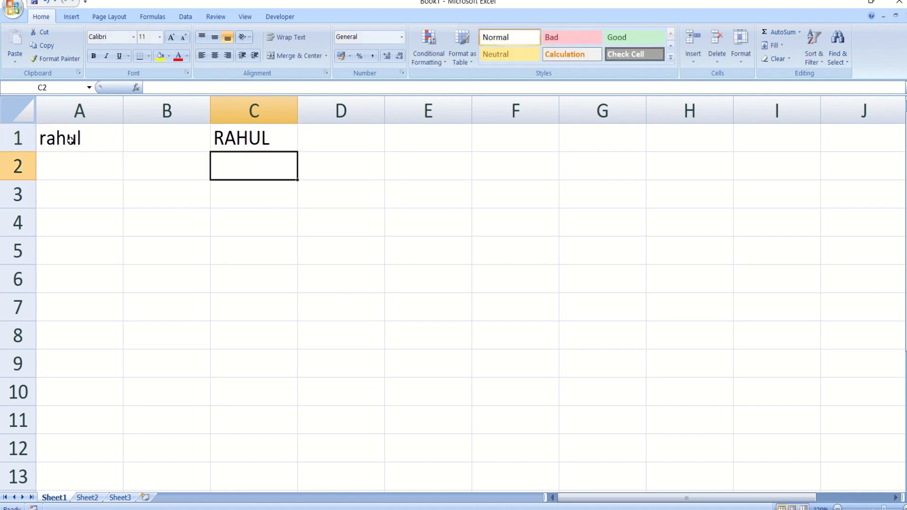
{"action": "left_click", "coordinate": [257, 134]}
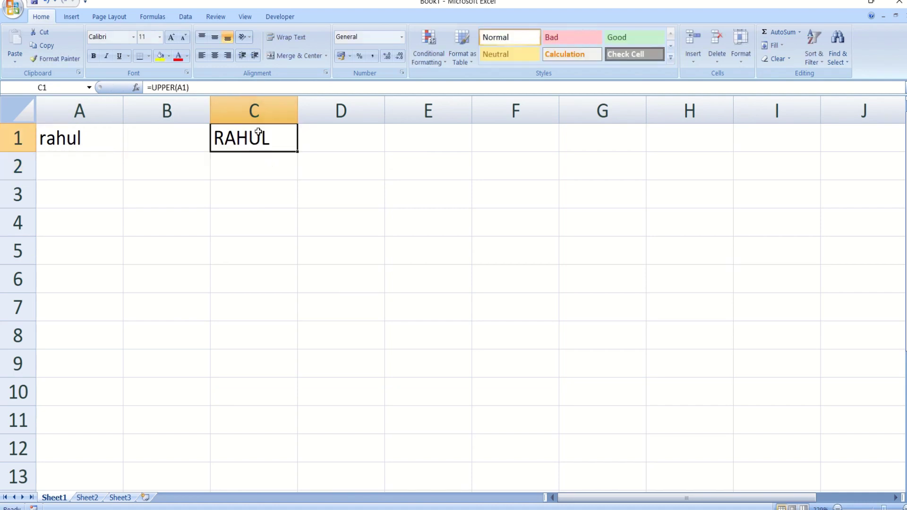
Enter the formula =lower(A1) in cell E1 to convert the text in A1 to lowercase.
{"action": "left_click", "coordinate": [410, 136]}
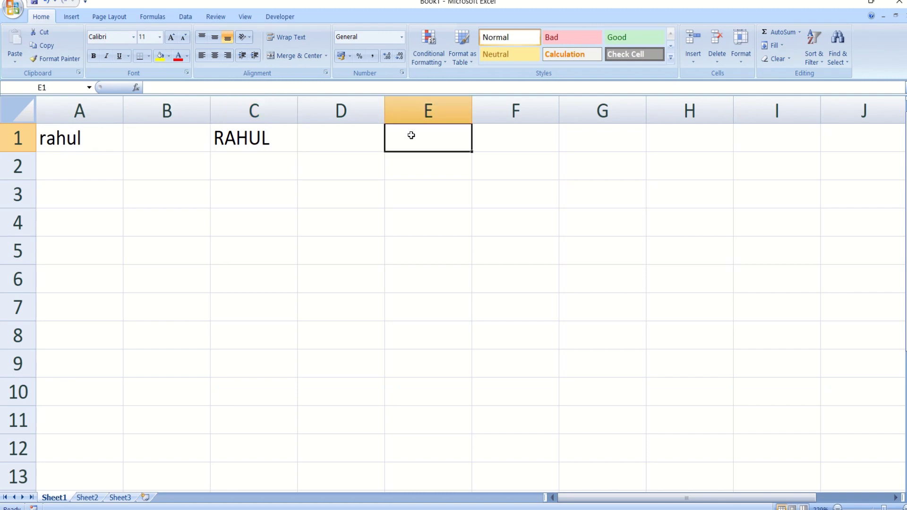
{"action": "type", "text": "=lo"}
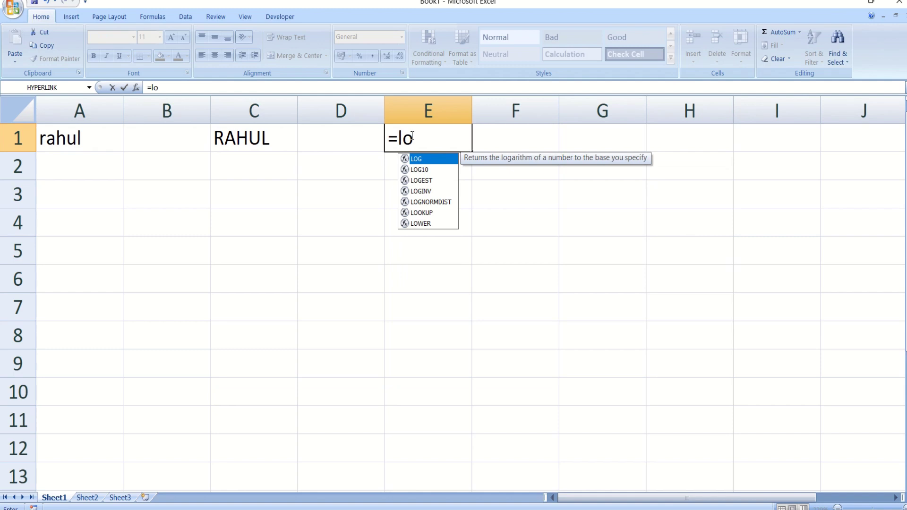
{"action": "type", "text": "wer"}
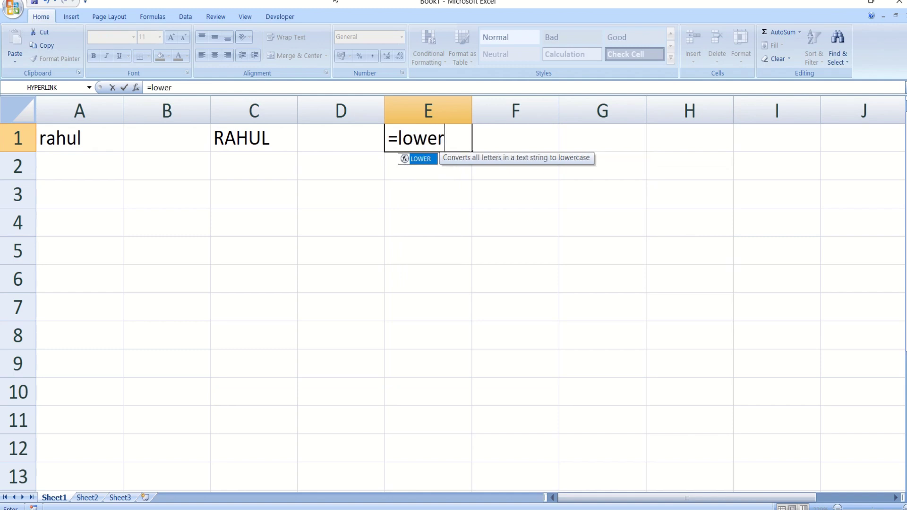
{"action": "mouse_move", "coordinate": [359, 2]}
{"action": "left_click", "coordinate": [380, 23]}
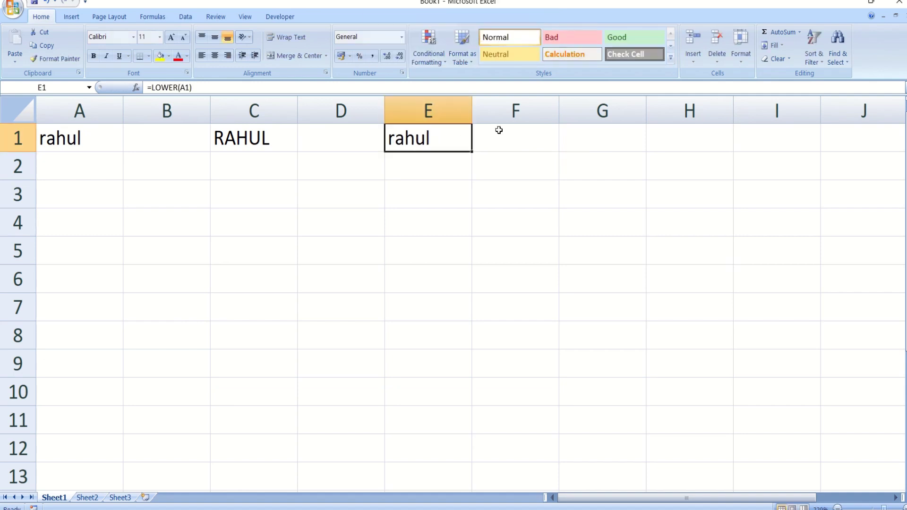
Enter the formula =len(a1) in cell F1 to count the characters of the text in A1.
{"action": "left_click", "coordinate": [528, 135]}
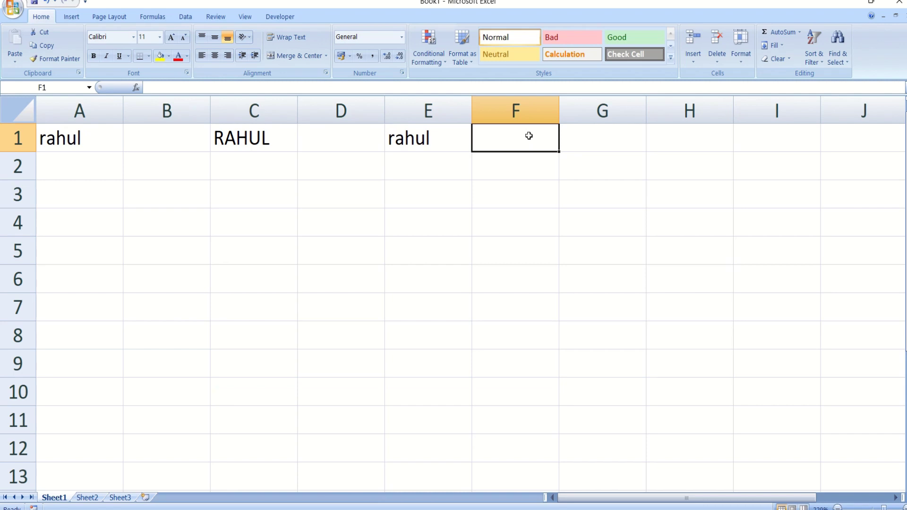
{"action": "type", "text": "="}
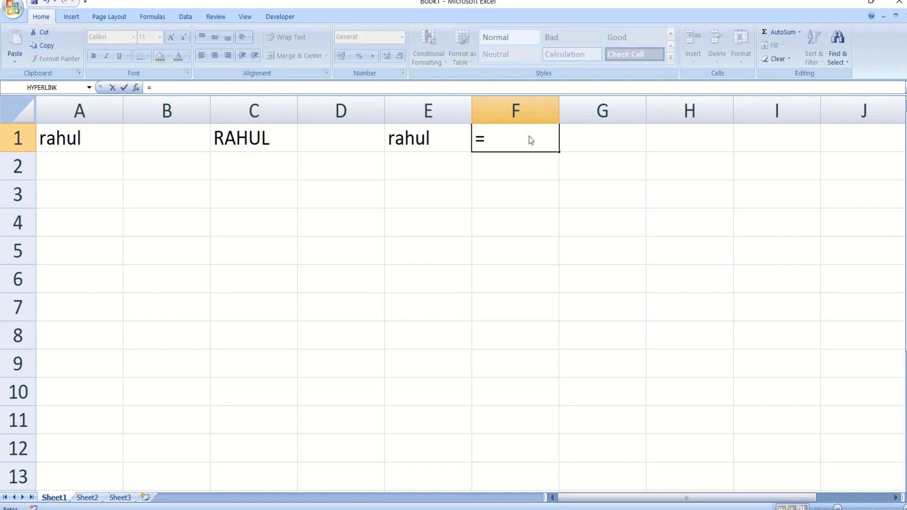
{"action": "type", "text": "len"}
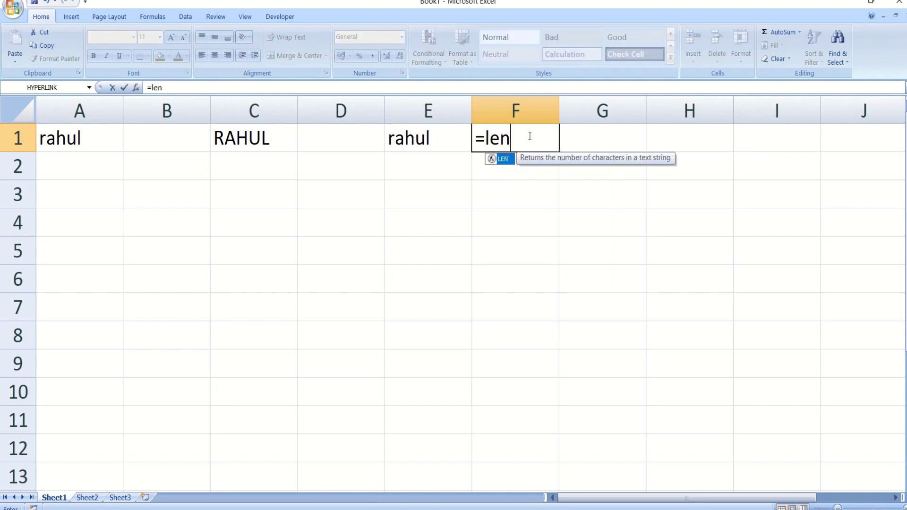
{"action": "type", "text": "("}
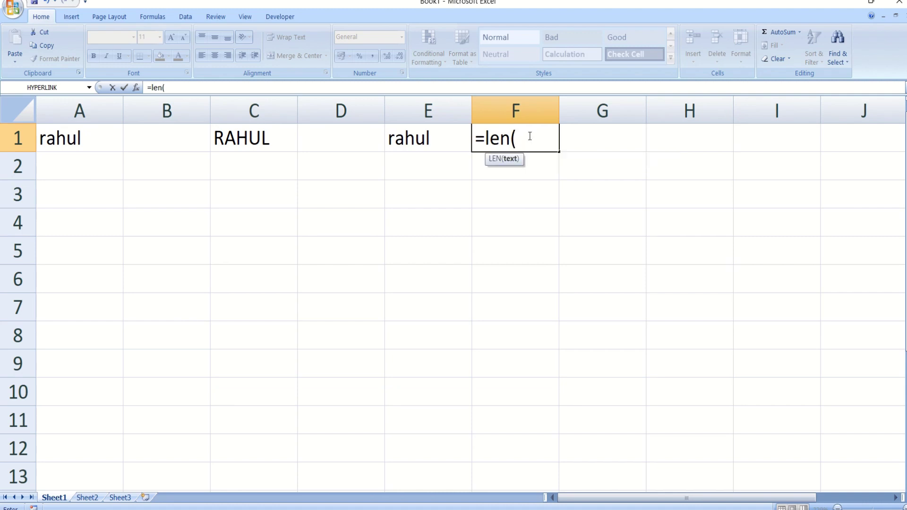
{"action": "type", "text": "a1)"}
{"action": "key", "text": "Return"}
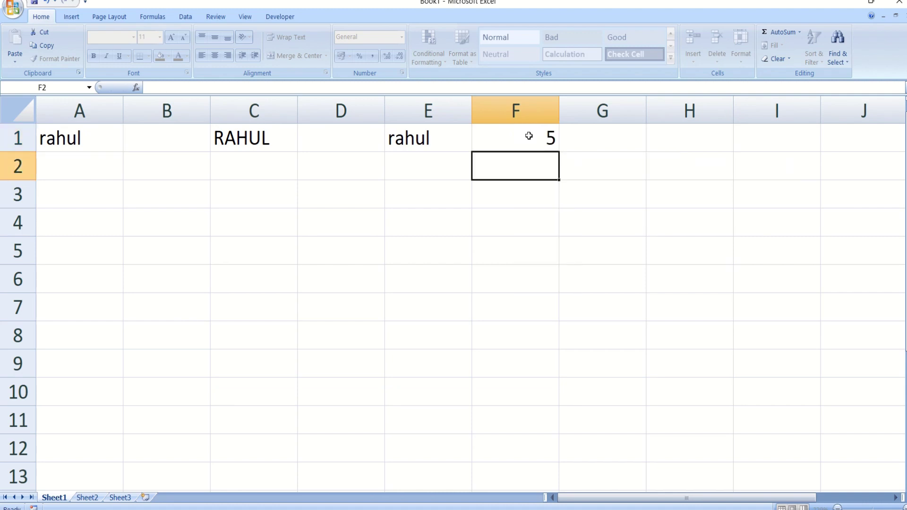
{"action": "left_click", "coordinate": [529, 137]}
Enter the formula =left(A1,2) in cell G1 to extract the first two characters of A1.
{"action": "key", "text": "Right"}
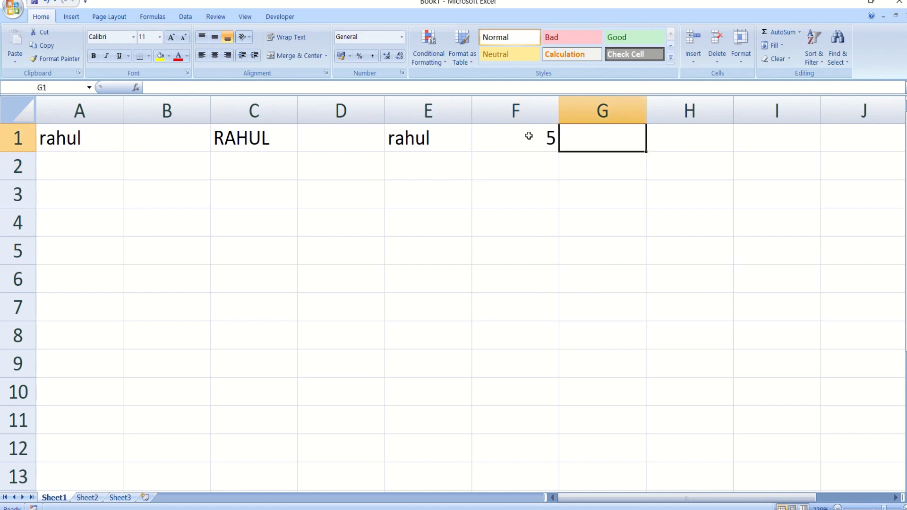
{"action": "type", "text": "="}
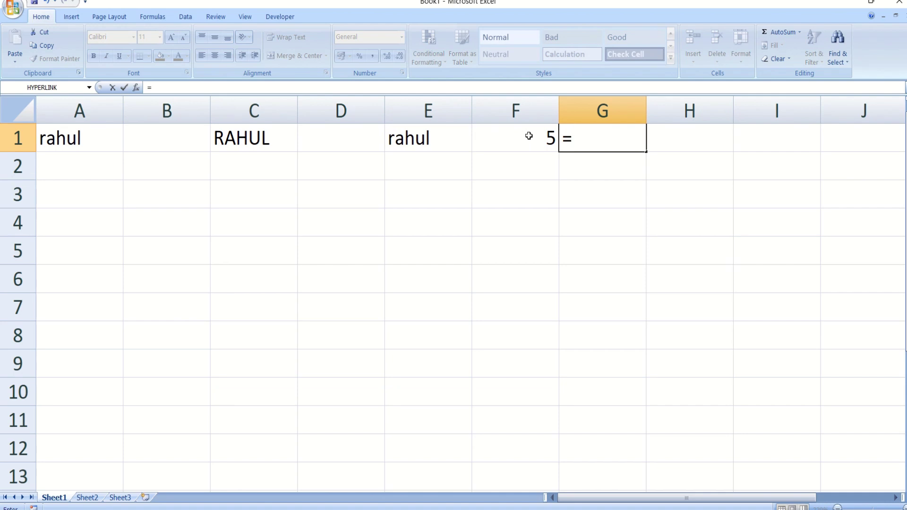
{"action": "type", "text": "left"}
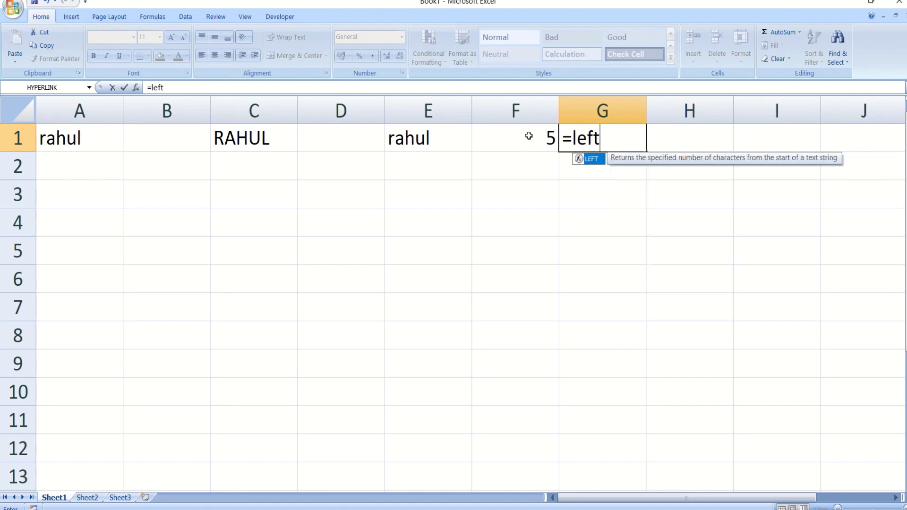
{"action": "type", "text": "("}
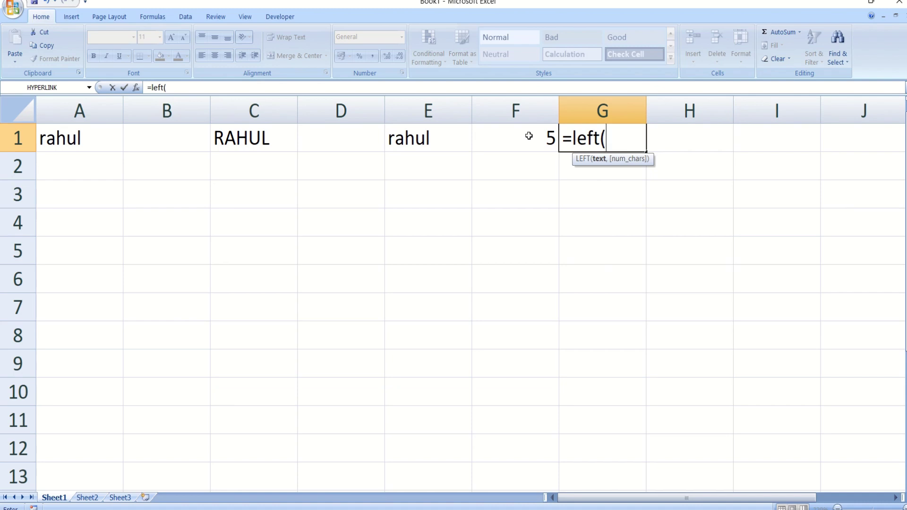
{"action": "left_click", "coordinate": [91, 144]}
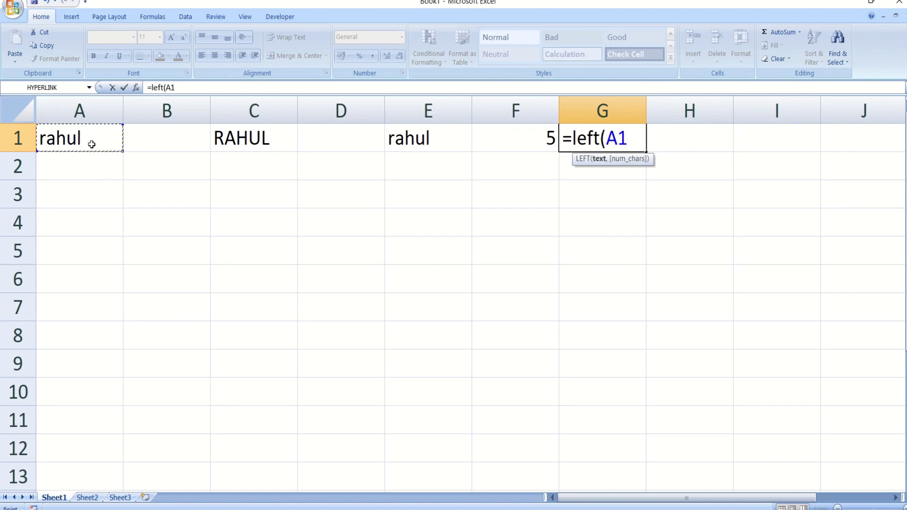
{"action": "type", "text": ",2"}
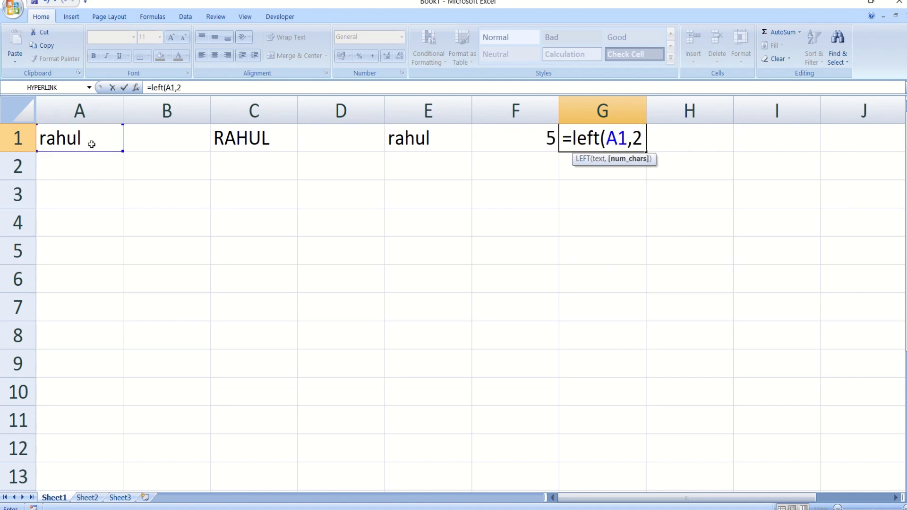
{"action": "type", "text": ")"}
{"action": "key", "text": "Return"}
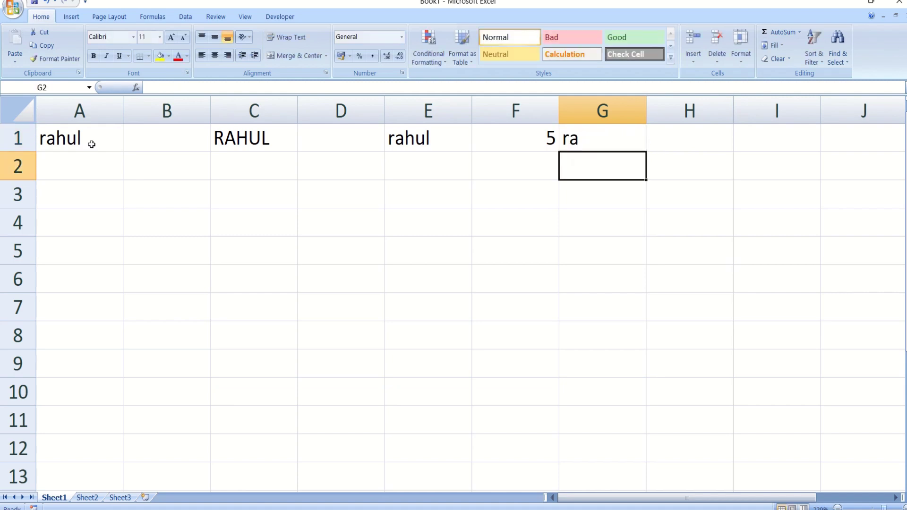
Enter the formula =right(a1,2) in cell H1 to extract the last two characters of A1, and select the cell to check it.
{"action": "left_click", "coordinate": [693, 139]}
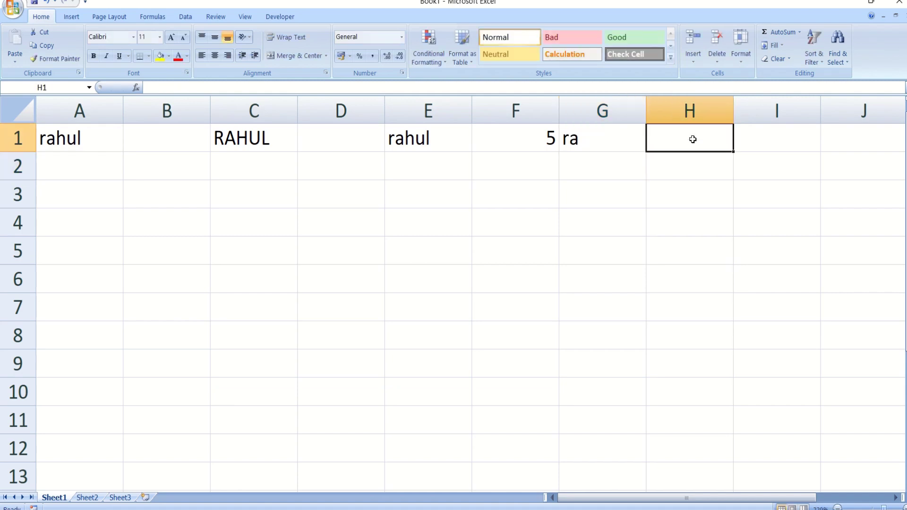
{"action": "type", "text": "=r"}
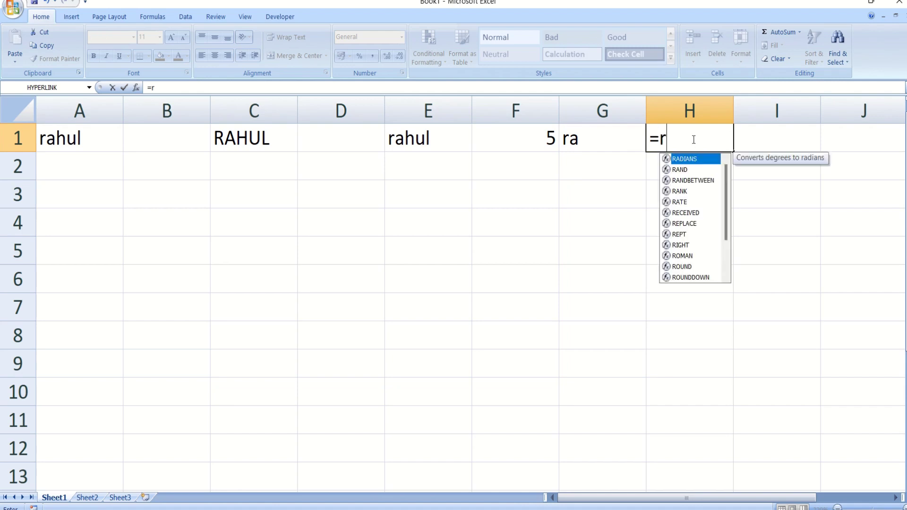
{"action": "type", "text": "ight"}
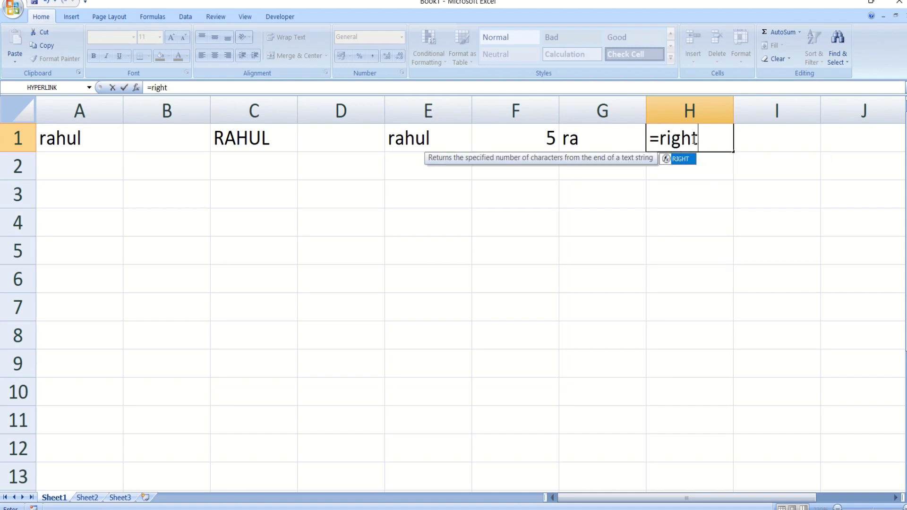
{"action": "type", "text": "("}
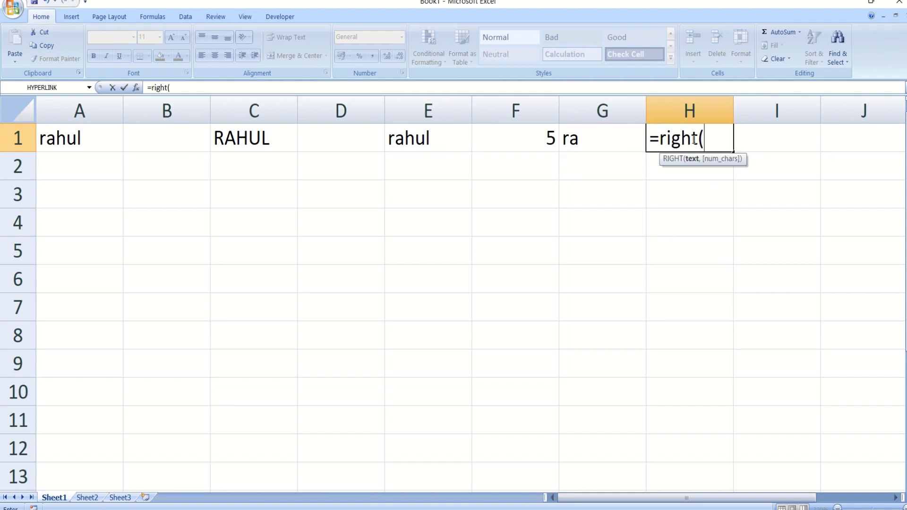
{"action": "type", "text": "a1,"}
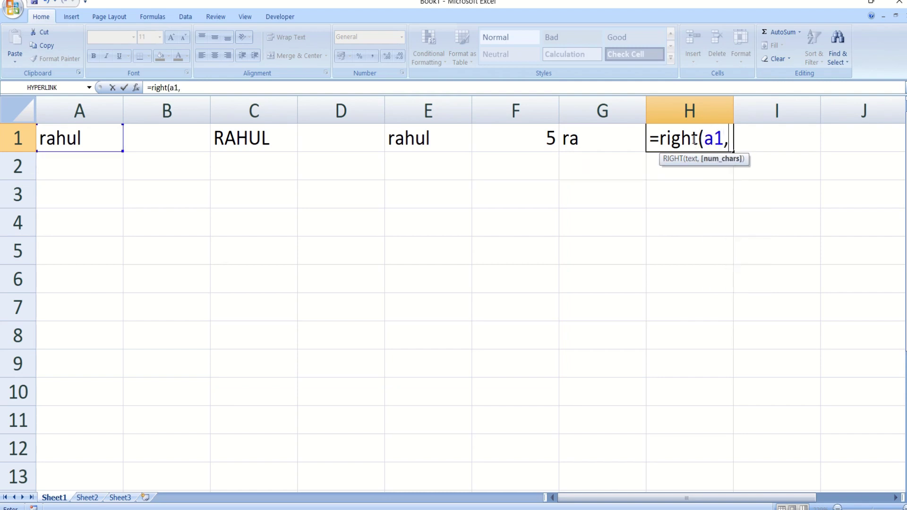
{"action": "type", "text": "2)"}
{"action": "key", "text": "Return"}
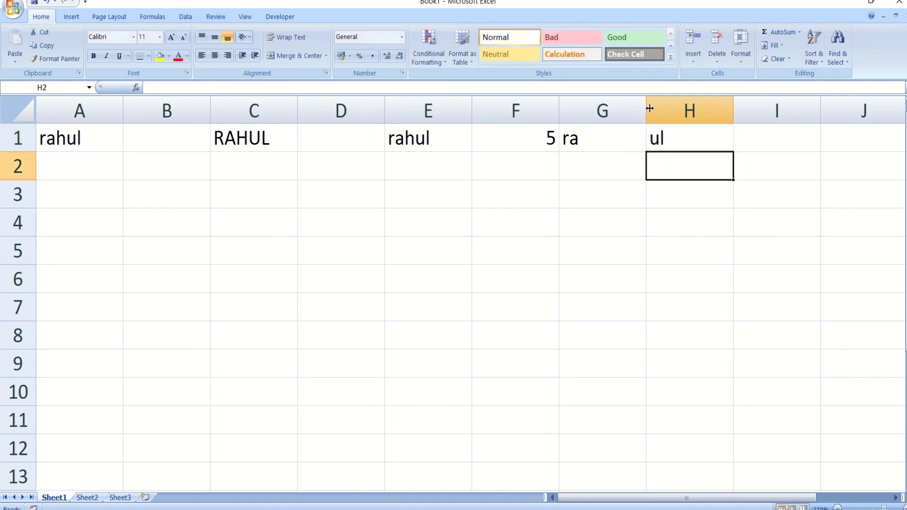
{"action": "left_click", "coordinate": [680, 141]}
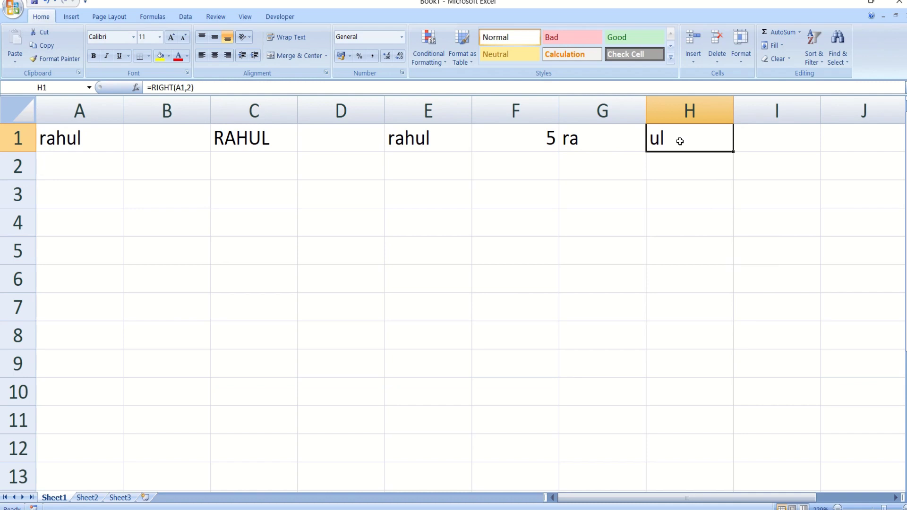
Enter the formula =mid(A1,2,3) in cell I1 to extract three characters of A1 starting from the second.
{"action": "left_click", "coordinate": [788, 140]}
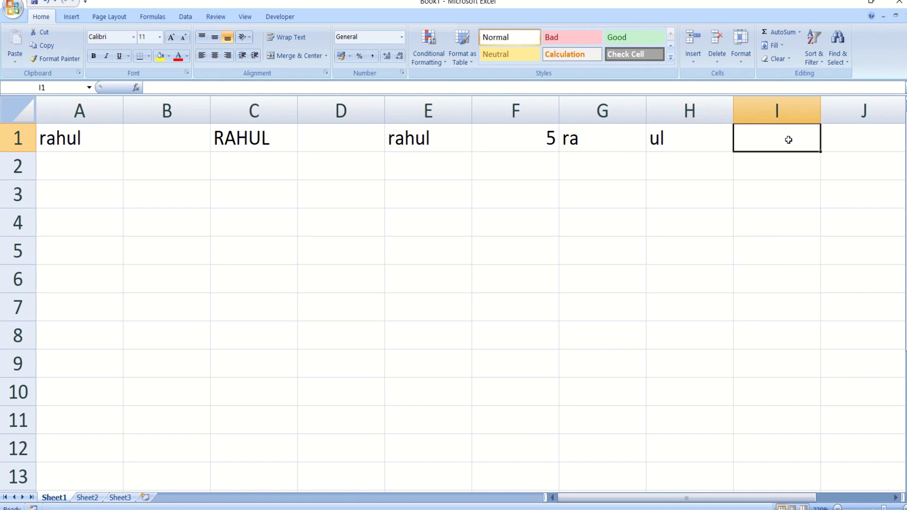
{"action": "type", "text": "=mid"}
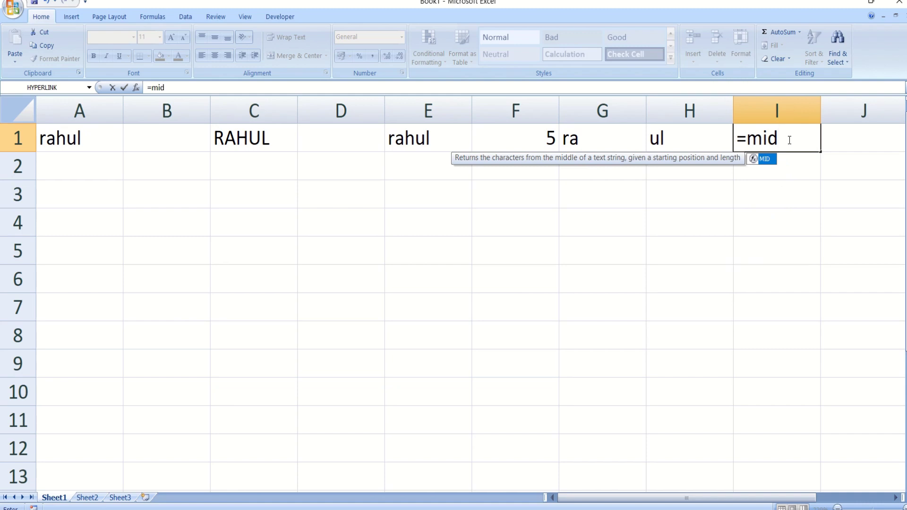
{"action": "type", "text": "("}
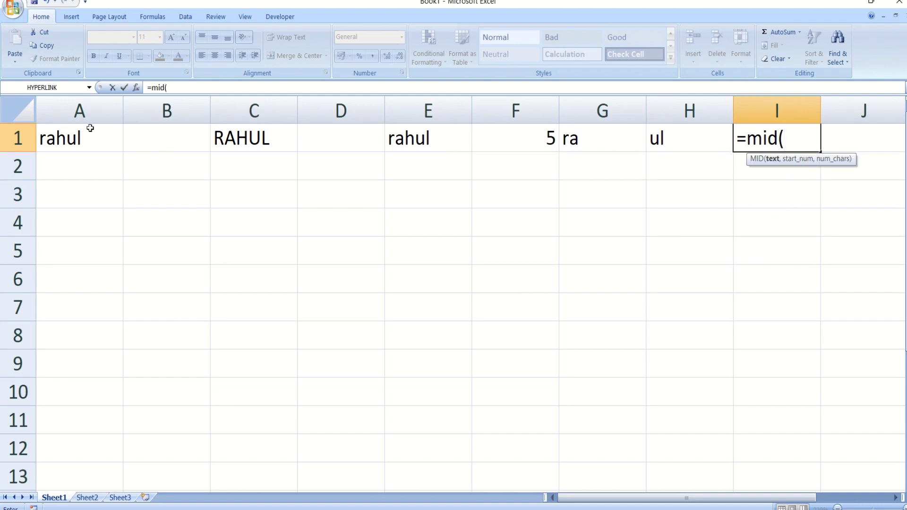
{"action": "left_click", "coordinate": [89, 135]}
{"action": "type", "text": ","}
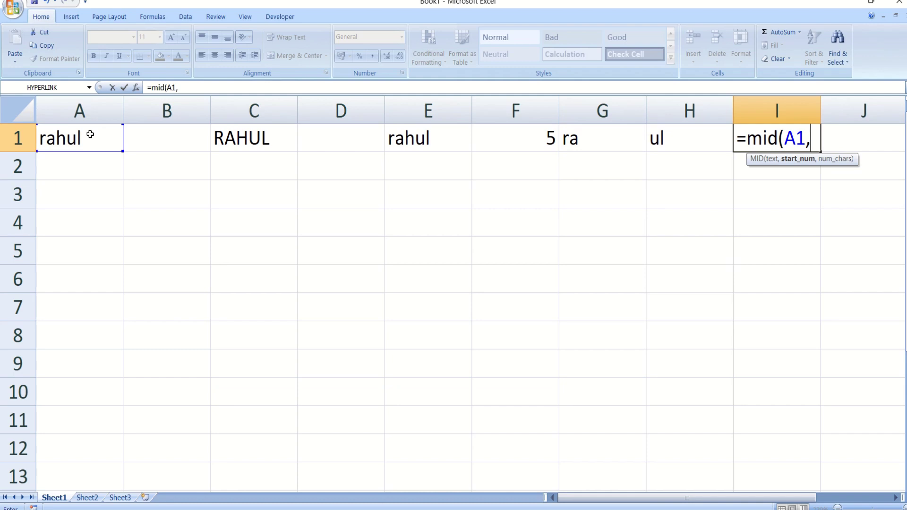
{"action": "type", "text": "2,3"}
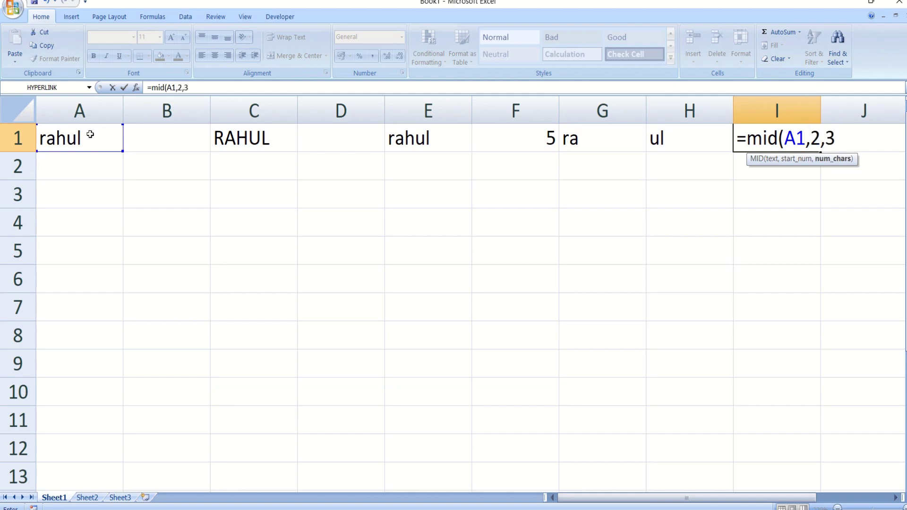
{"action": "type", "text": ")"}
{"action": "key", "text": "Return"}
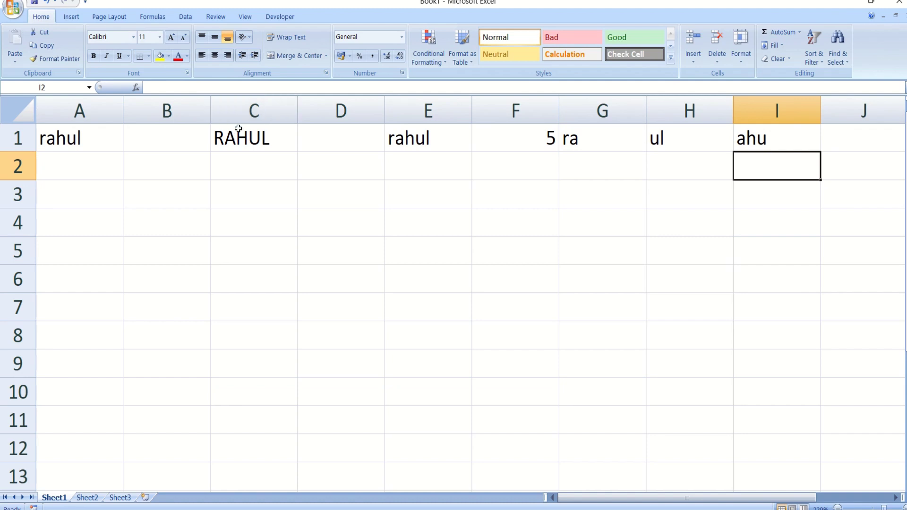
Fill the row 1 formulas in C1:I1 down to row 12 and enter two more first names in cells A2 and A3.
{"action": "left_click_drag", "start_coordinate": [238, 137], "coordinate": [803, 456]}
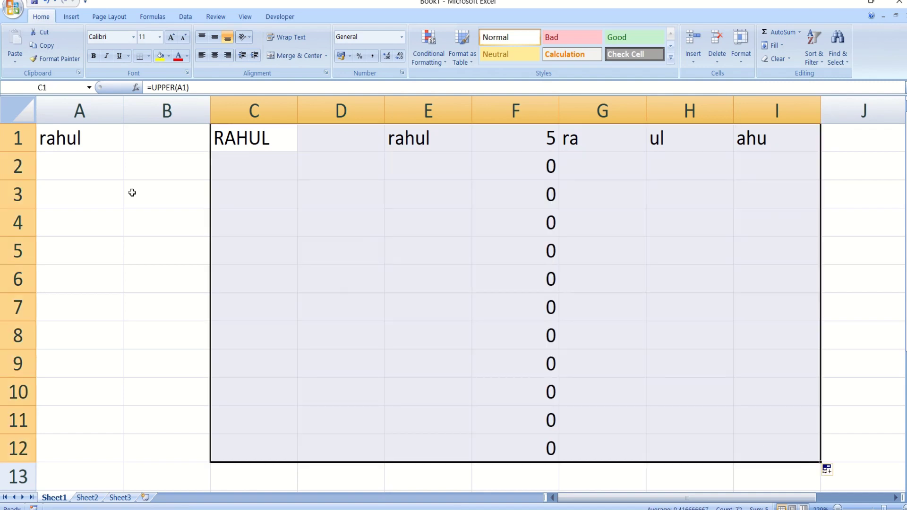
{"action": "left_click", "coordinate": [90, 165]}
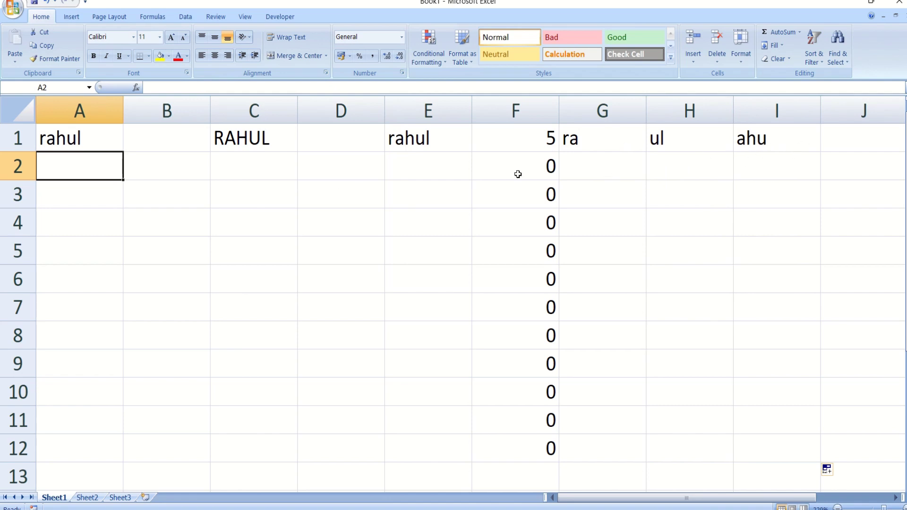
{"action": "type", "text": "Sohan"}
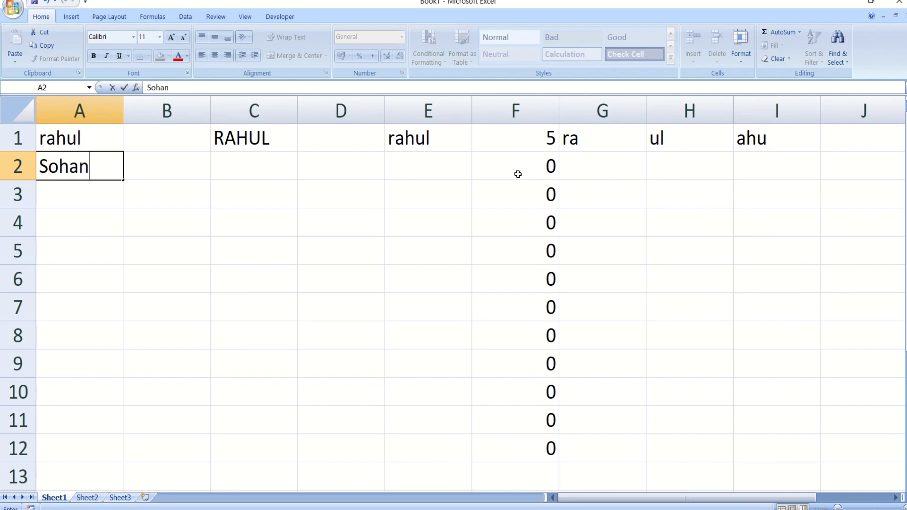
{"action": "key", "text": "Return"}
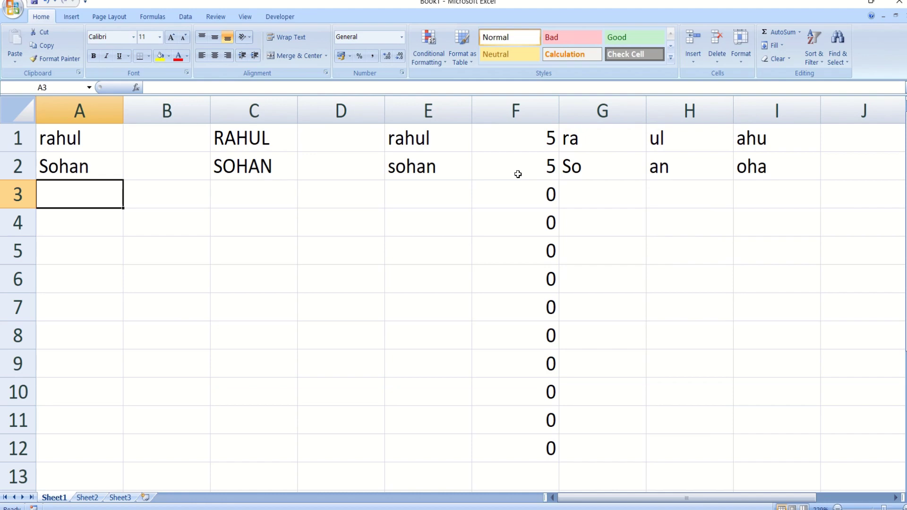
{"action": "type", "text": "raj"}
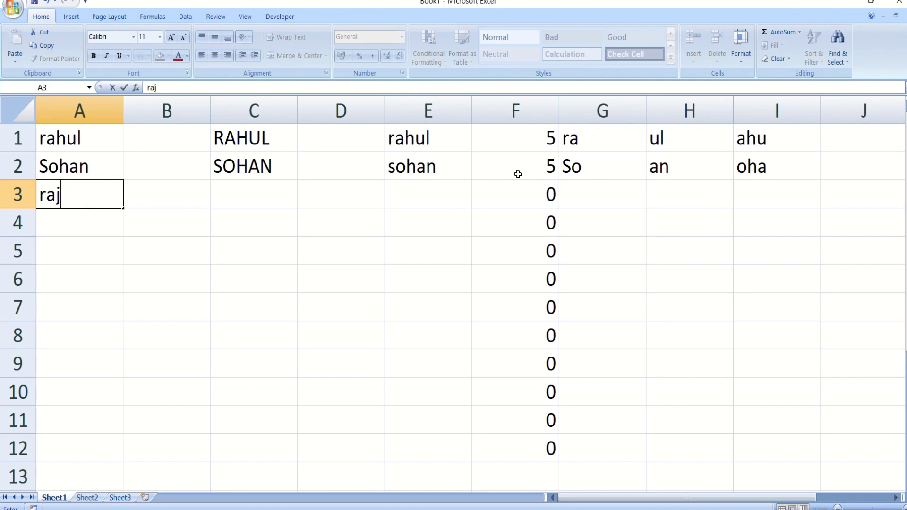
{"action": "type", "text": "esh"}
{"action": "key", "text": "Return"}
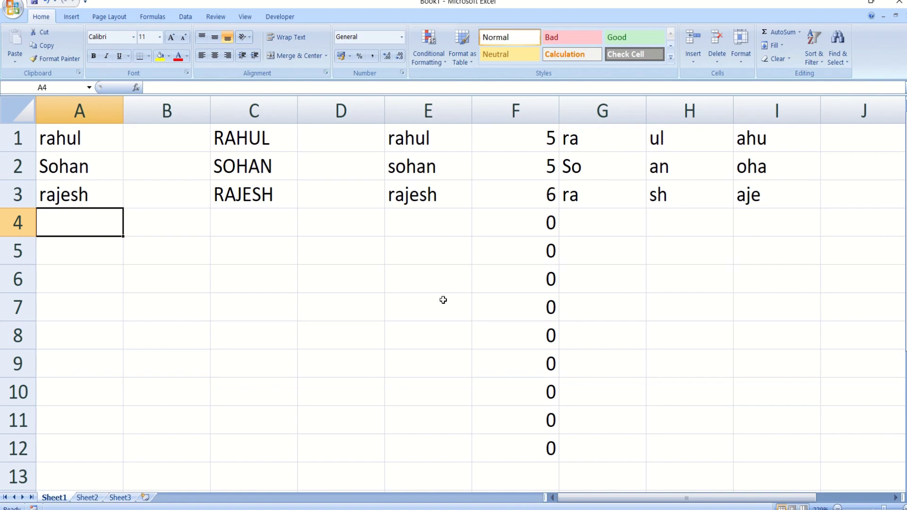
{"action": "left_click", "coordinate": [429, 280]}
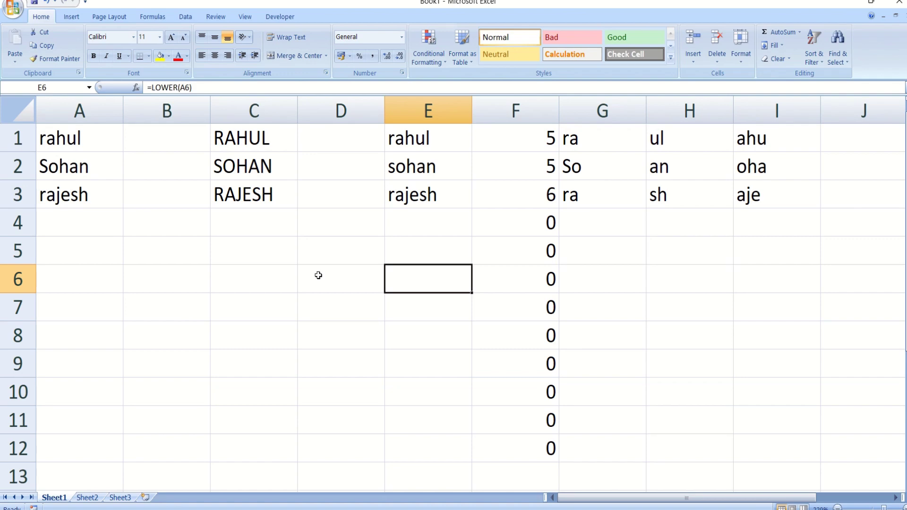
{"action": "left_click", "coordinate": [432, 225]}
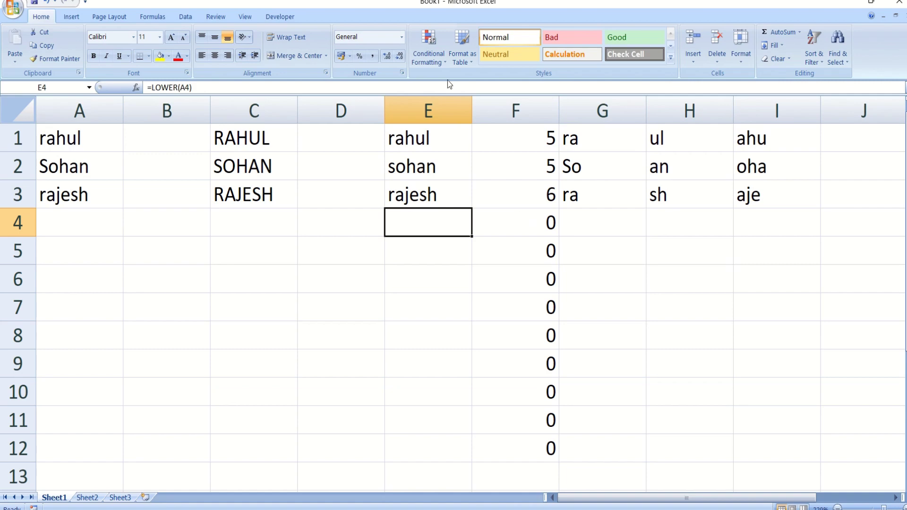
{"action": "mouse_move", "coordinate": [539, 6]}
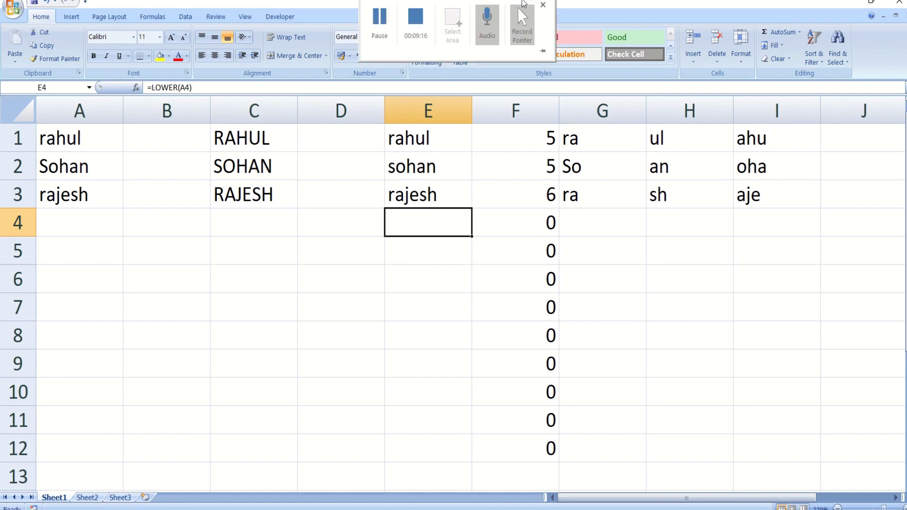